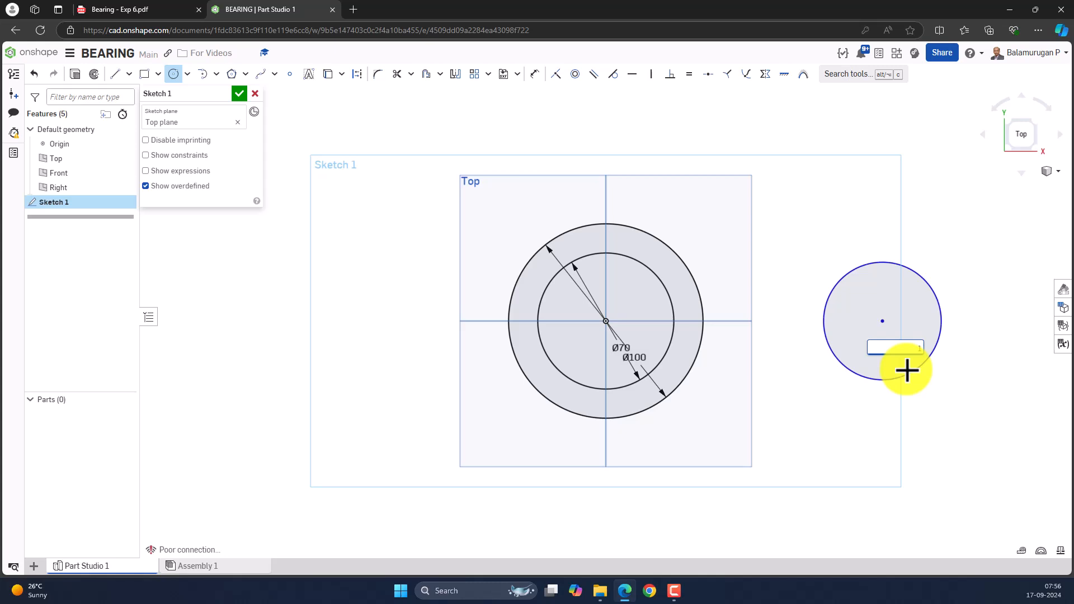
- Set the right circle's diameter to 100 mm and dimension its centre 140 mm from the origin, following the bearing drawing
key(Return)
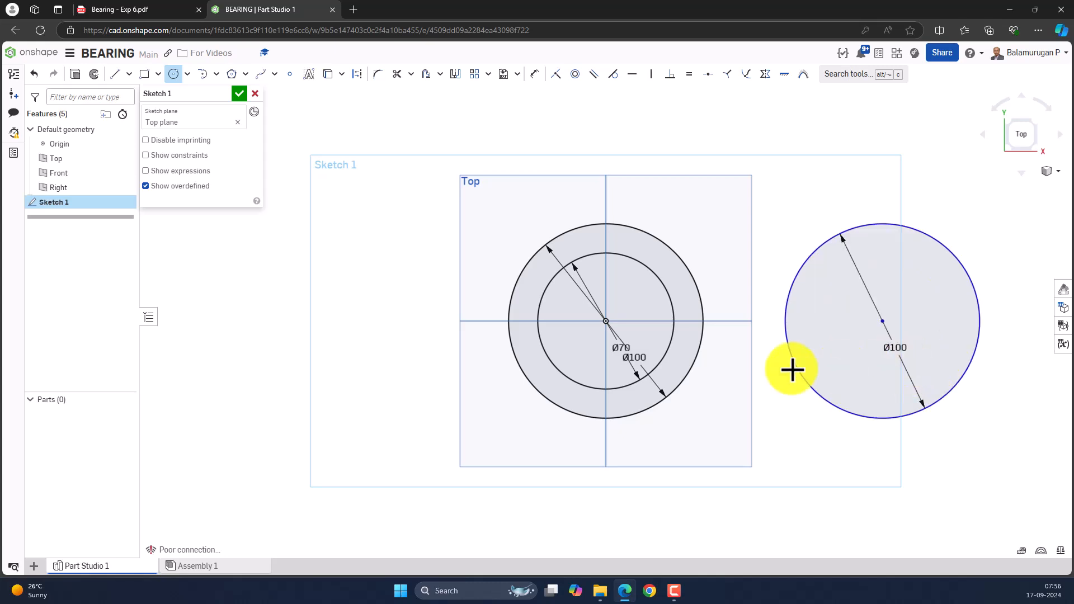
click(283, 14)
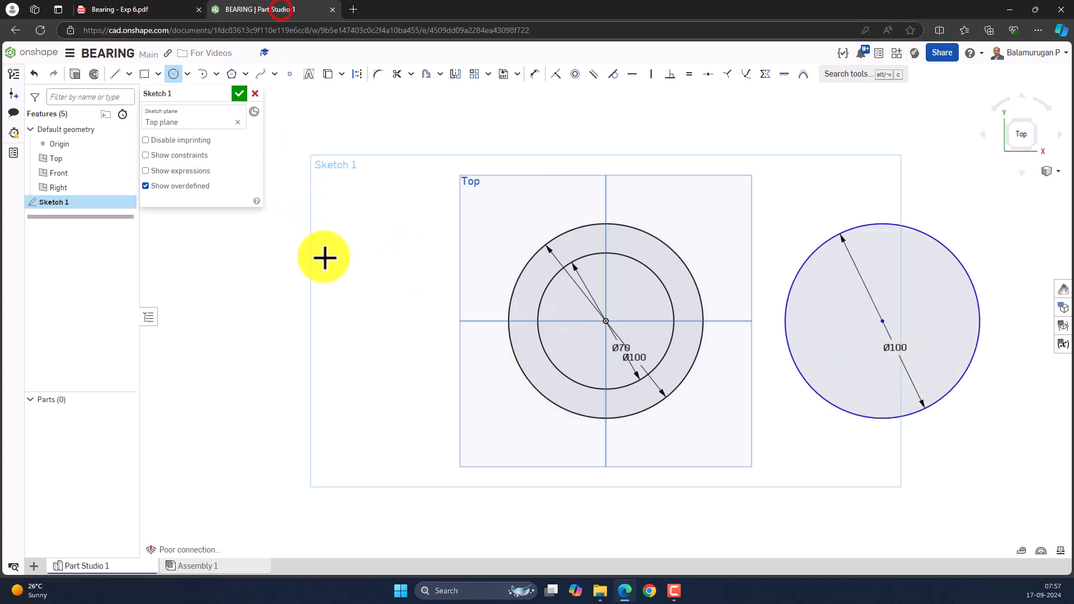
click(146, 9)
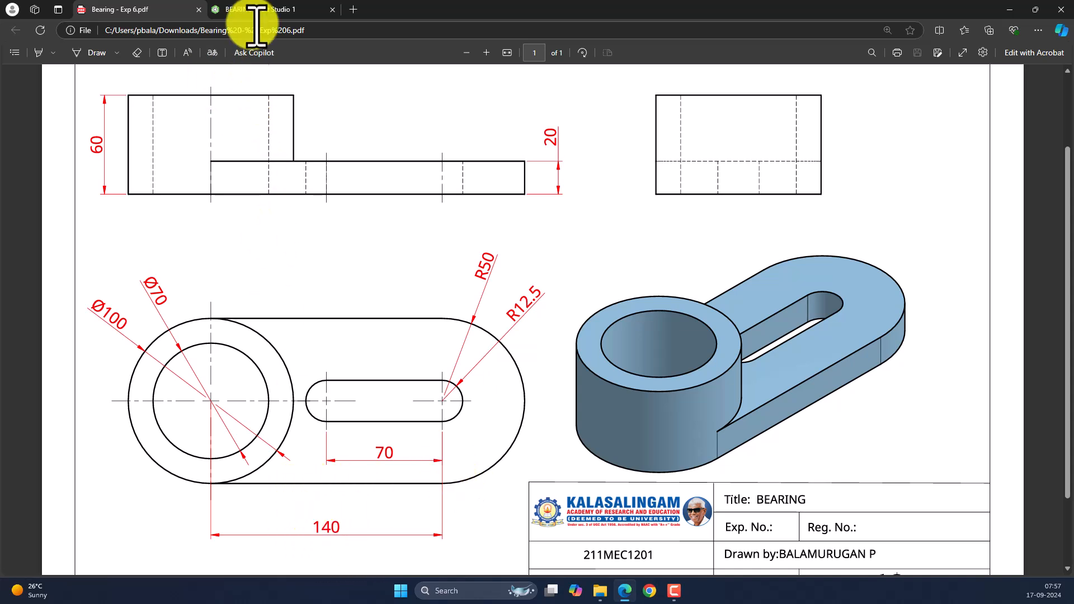
click(273, 10)
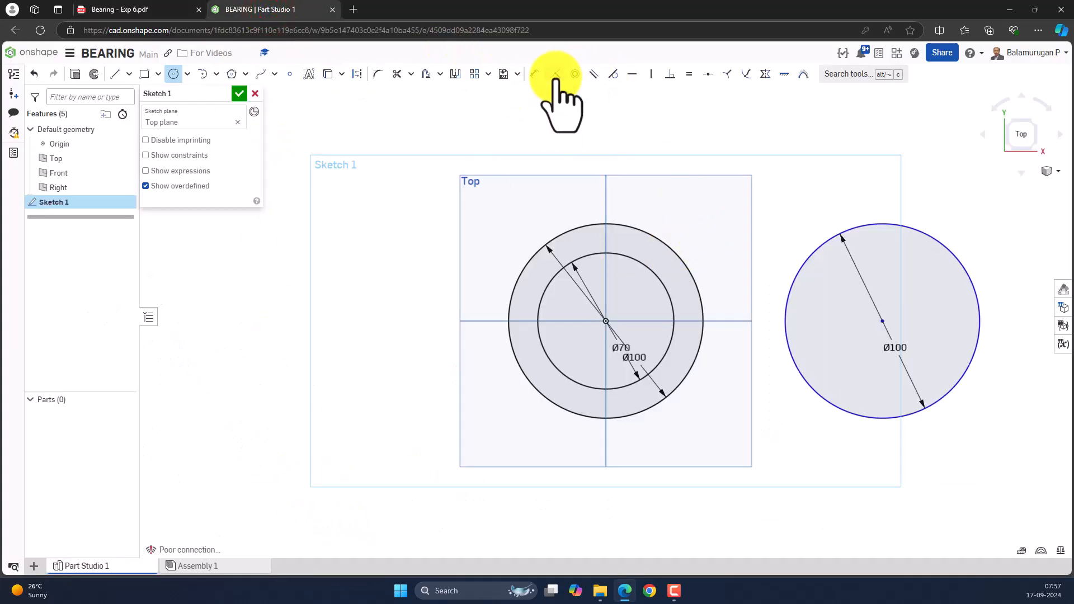
click(534, 74)
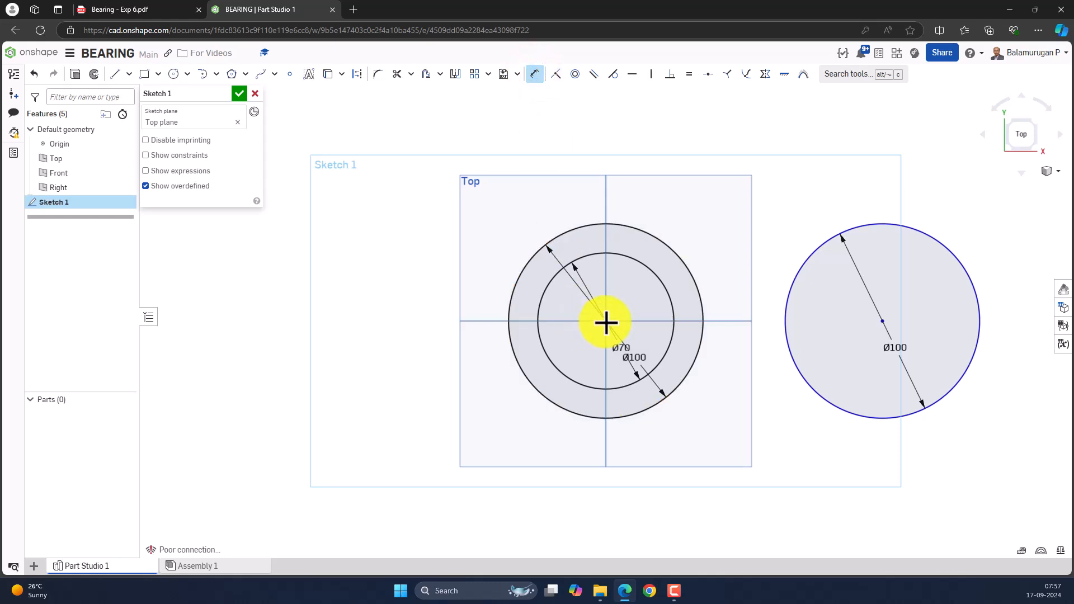
click(882, 321)
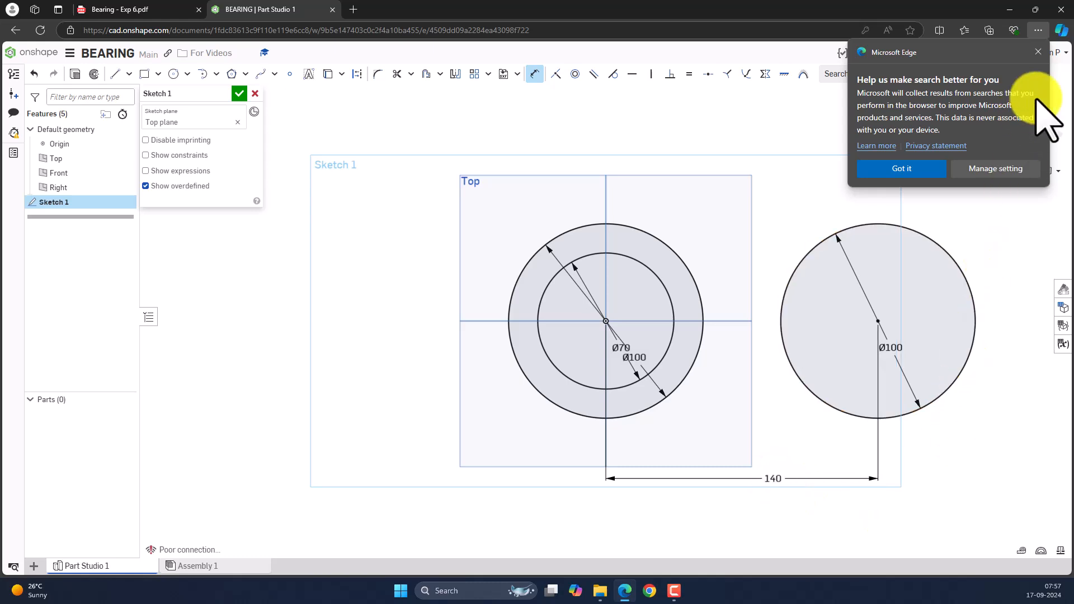
click(1037, 52)
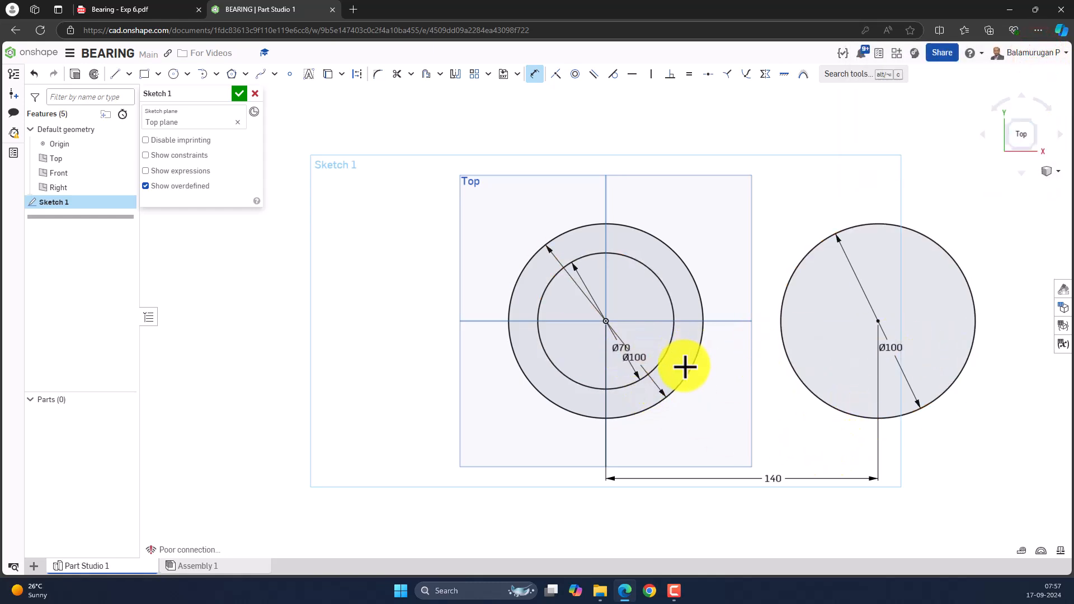
- Move the 70 mm and 100 mm diameter labels of the concentric circles out below the circles for readability
drag(639, 359, 660, 425)
drag(650, 337, 699, 416)
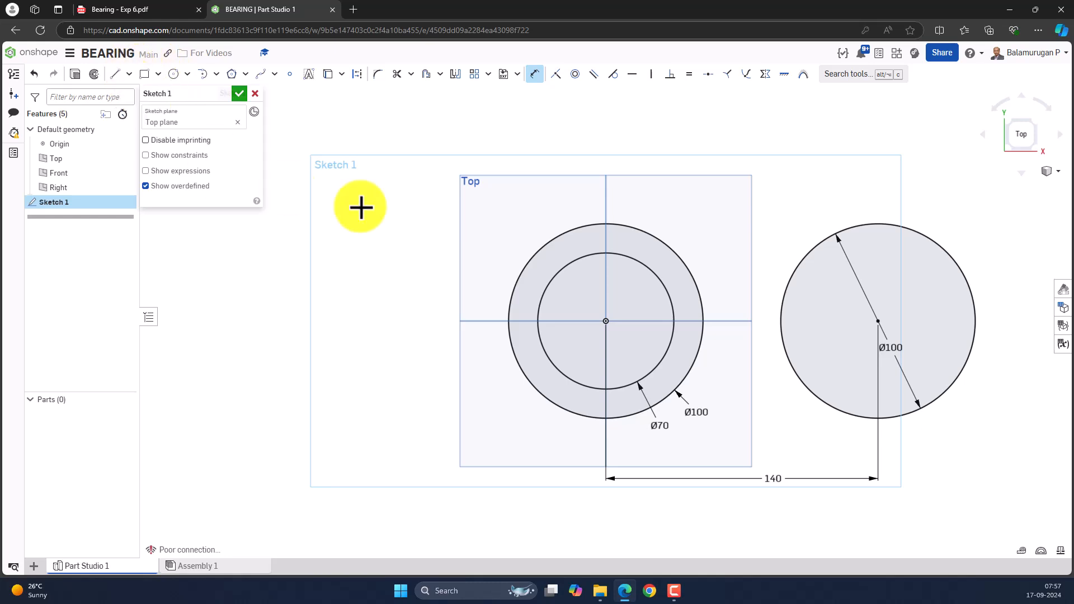
- Sketch an upper and a lower connecting line, each about 108 mm long, between the two 100 mm circles
click(107, 10)
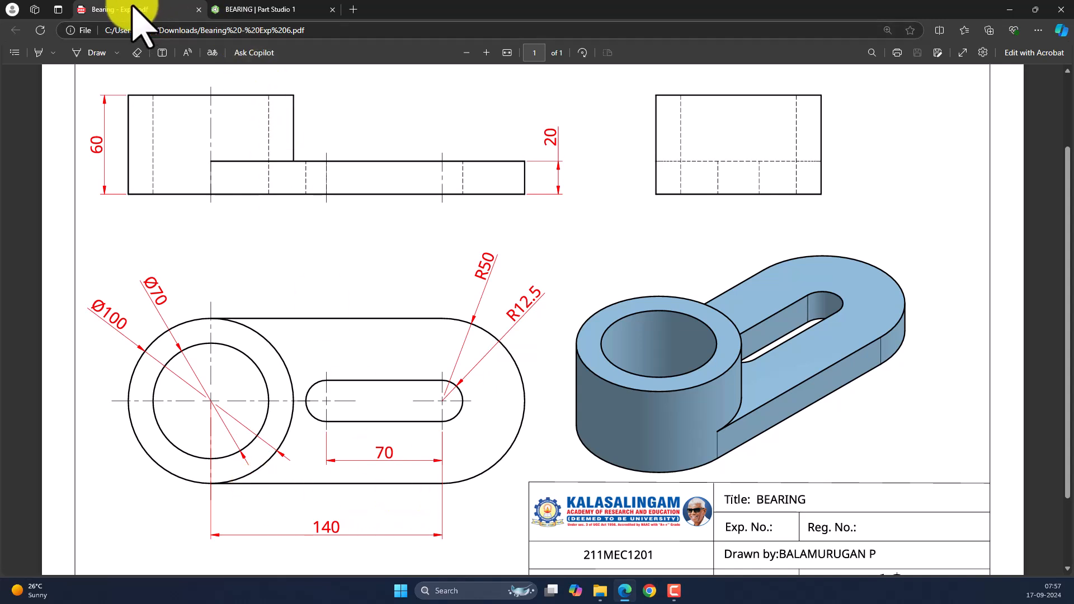
click(260, 10)
click(115, 74)
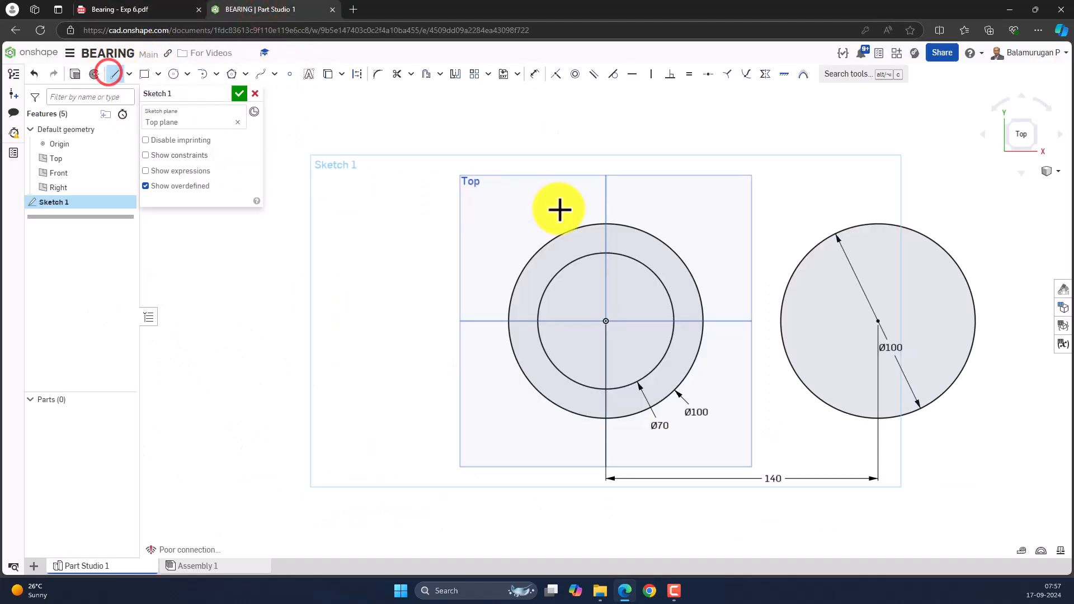
click(640, 231)
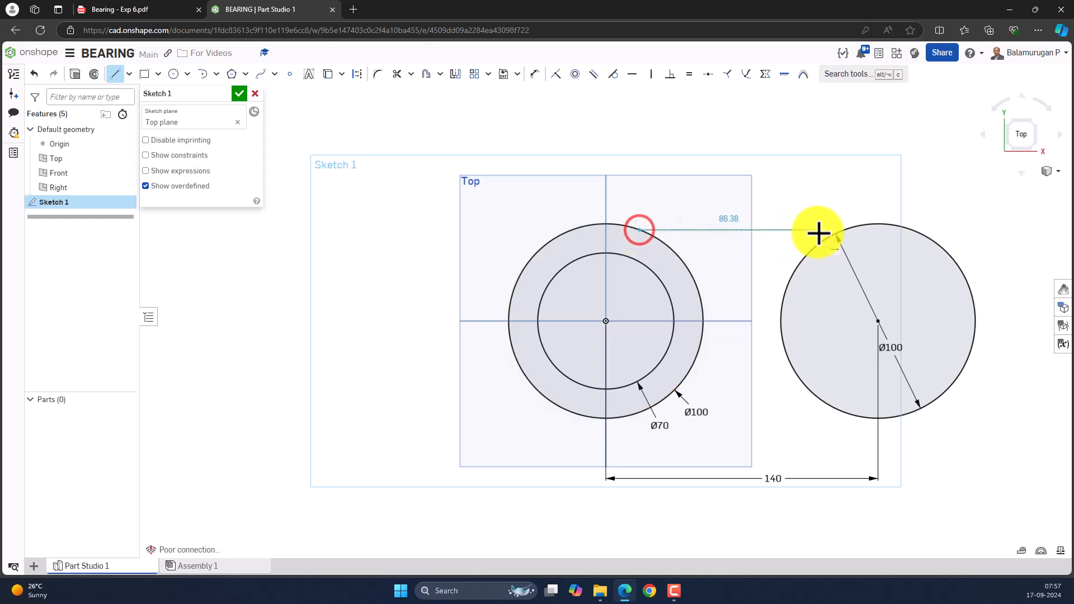
click(851, 230)
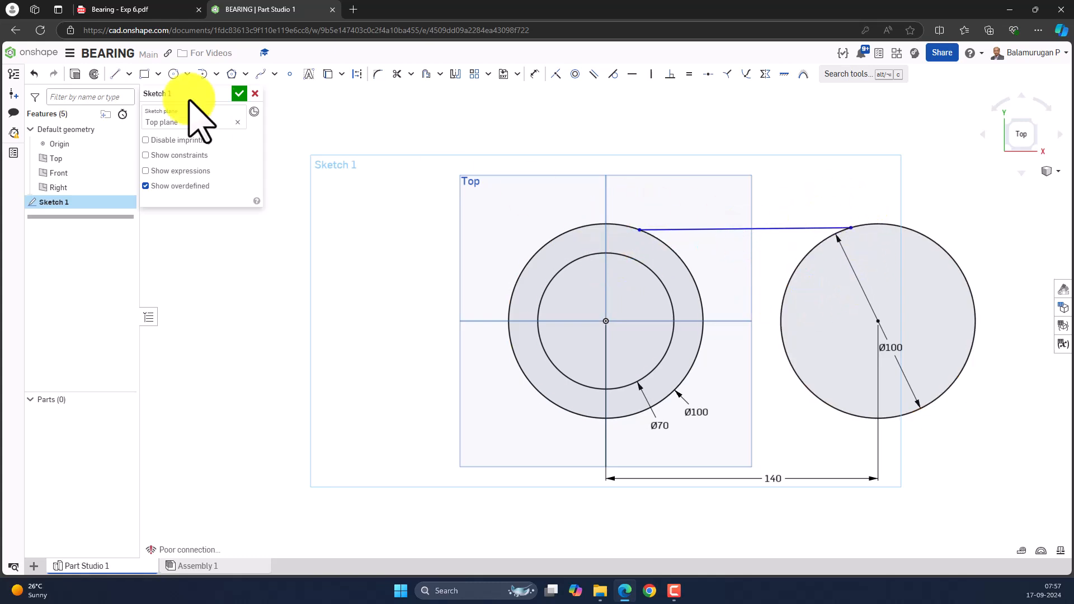
click(115, 73)
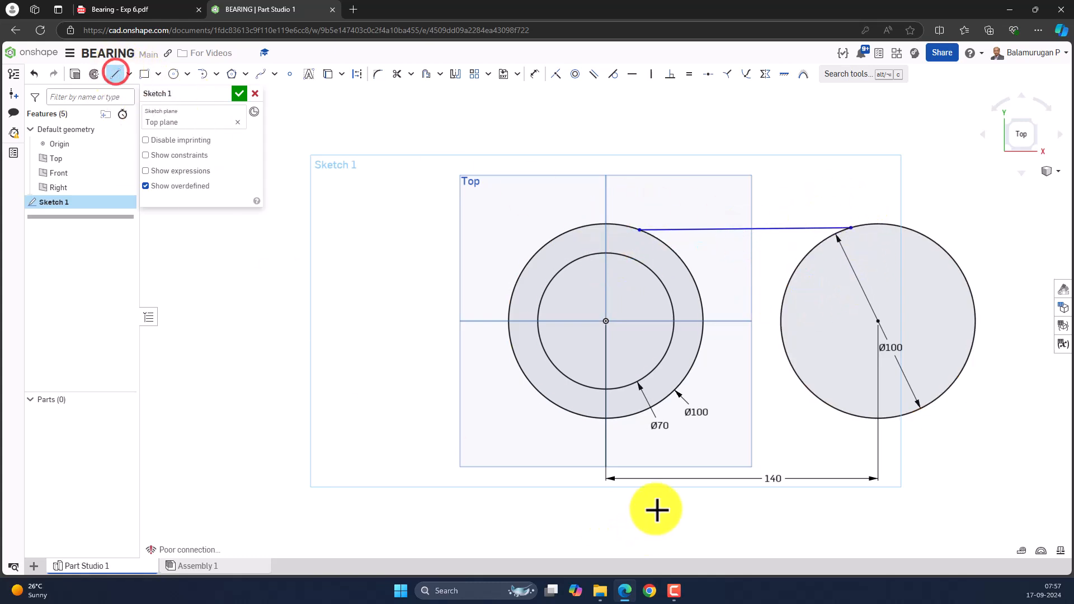
click(636, 413)
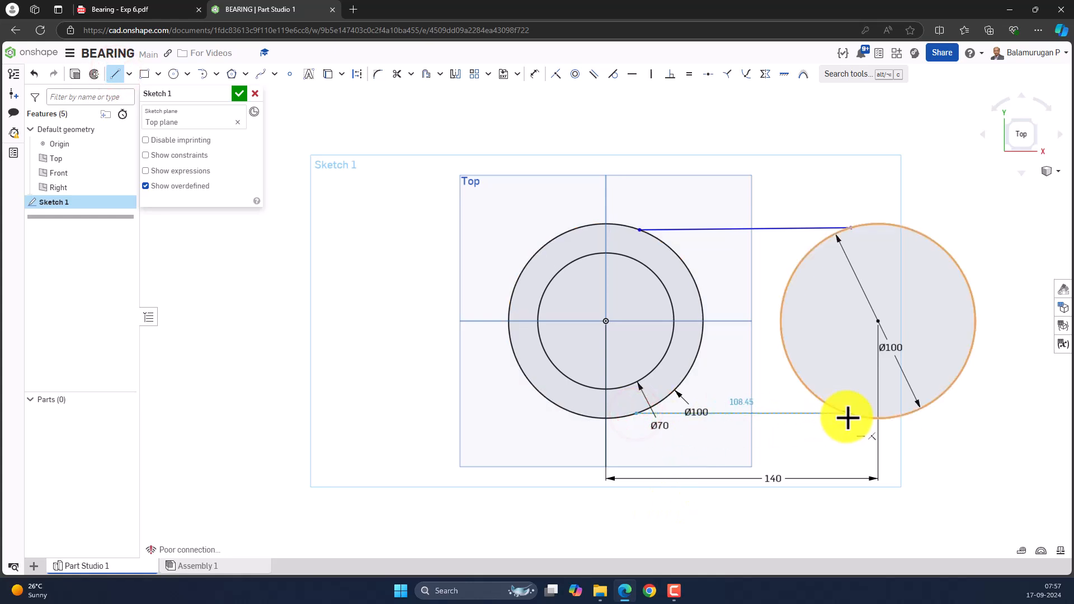
click(847, 415)
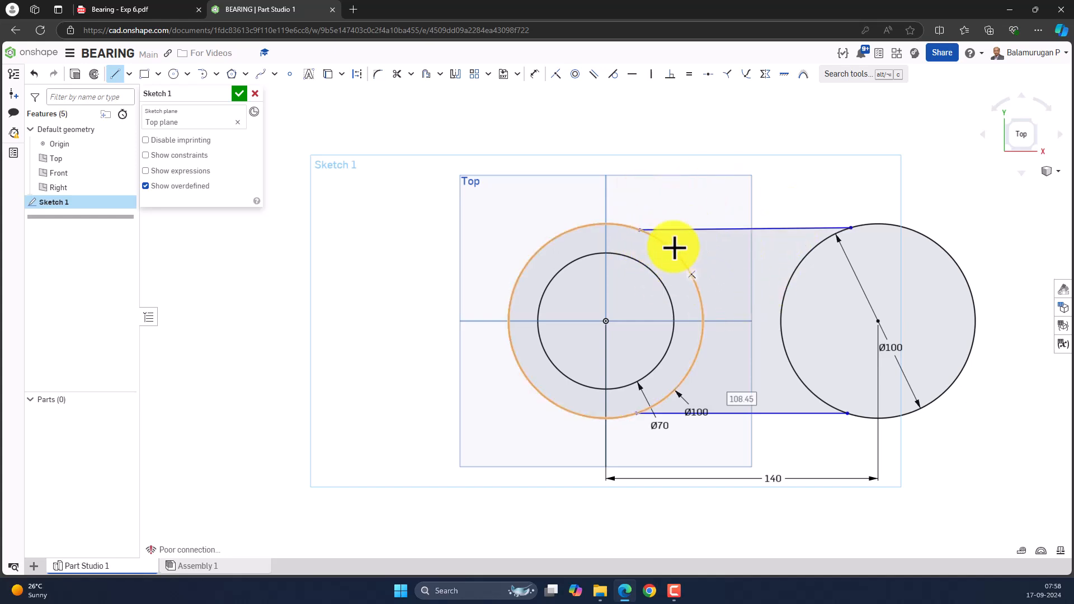
- Make the upper and lower connecting lines tangent to both 100 mm circles
click(613, 74)
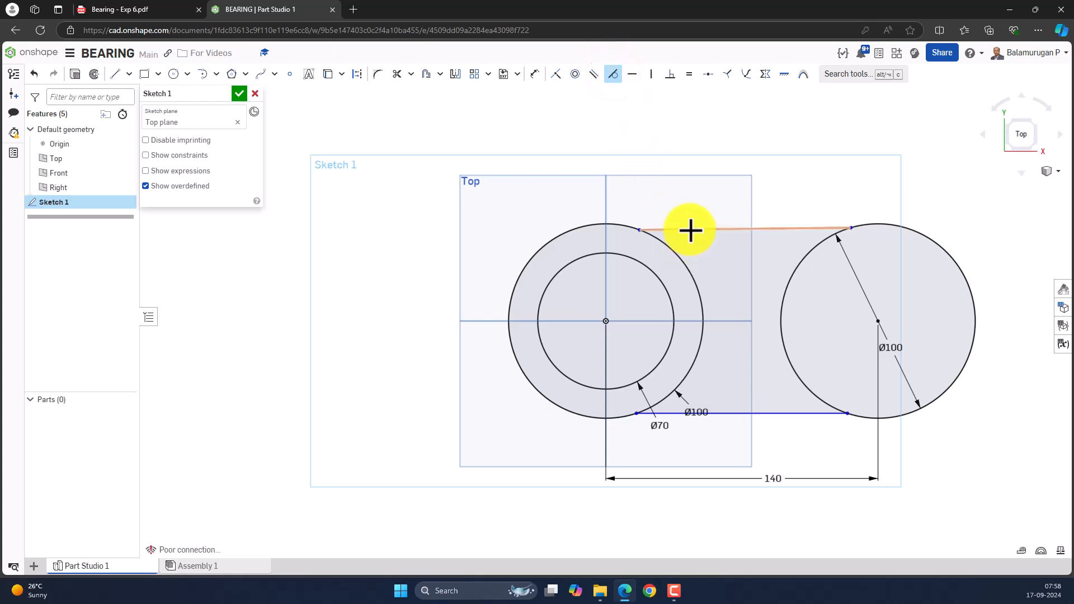
click(674, 252)
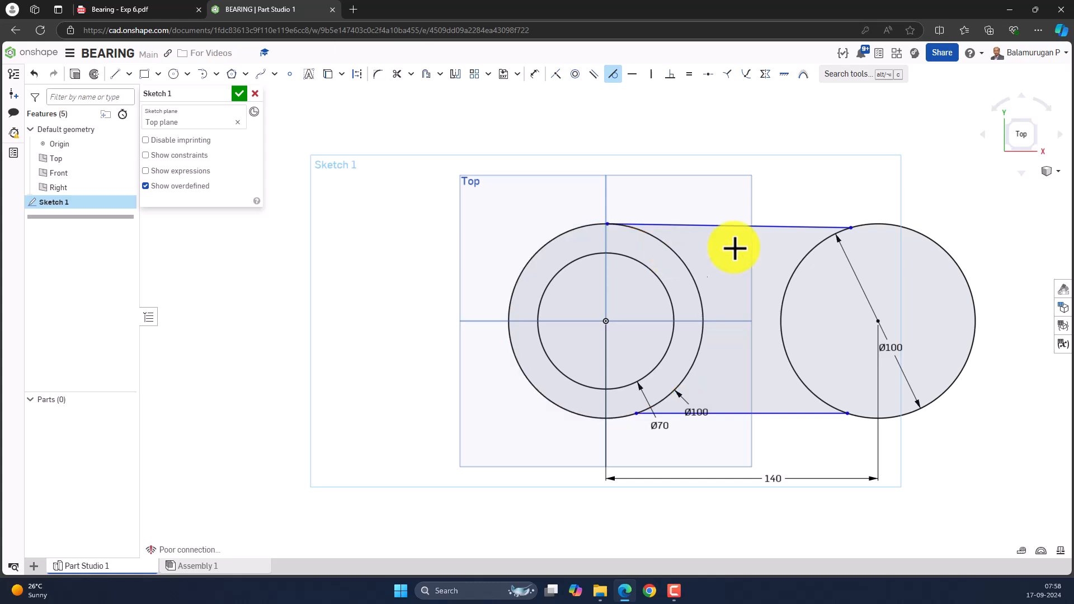
click(806, 255)
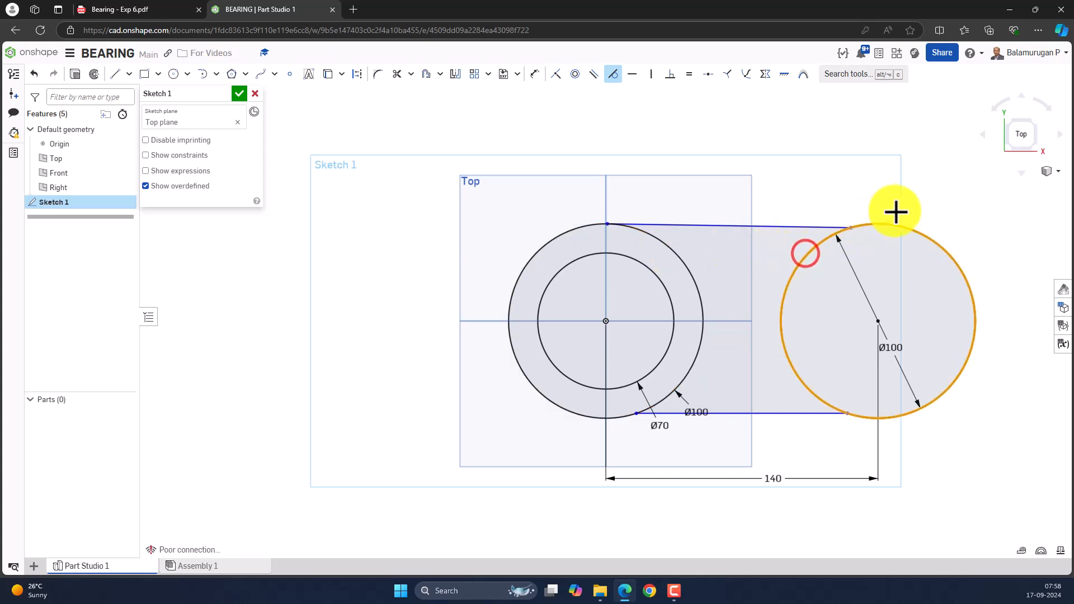
click(801, 227)
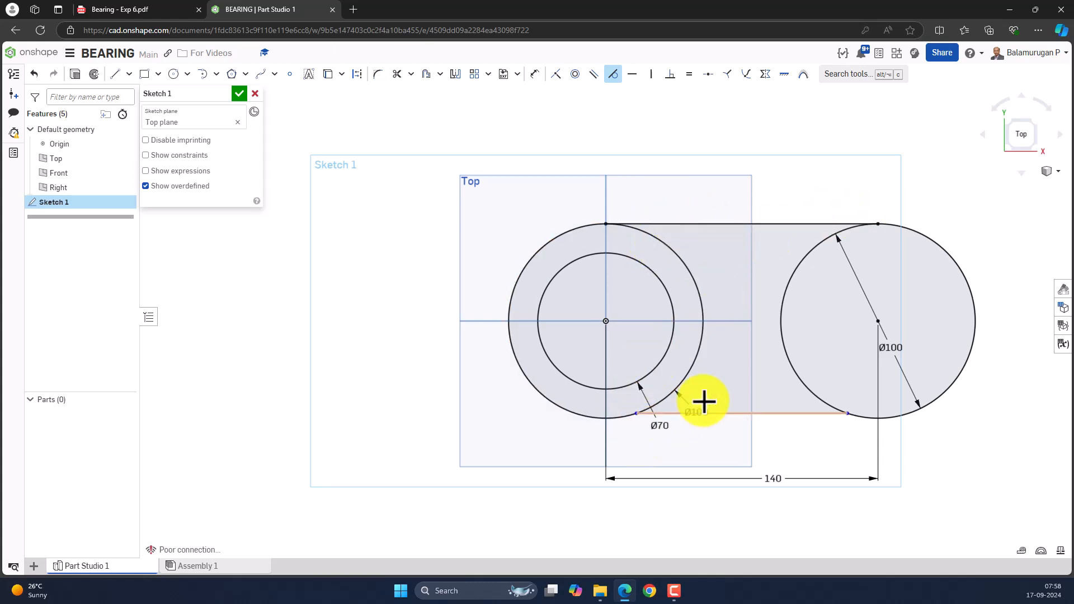
scroll(698, 405, up, 5)
click(615, 425)
click(539, 429)
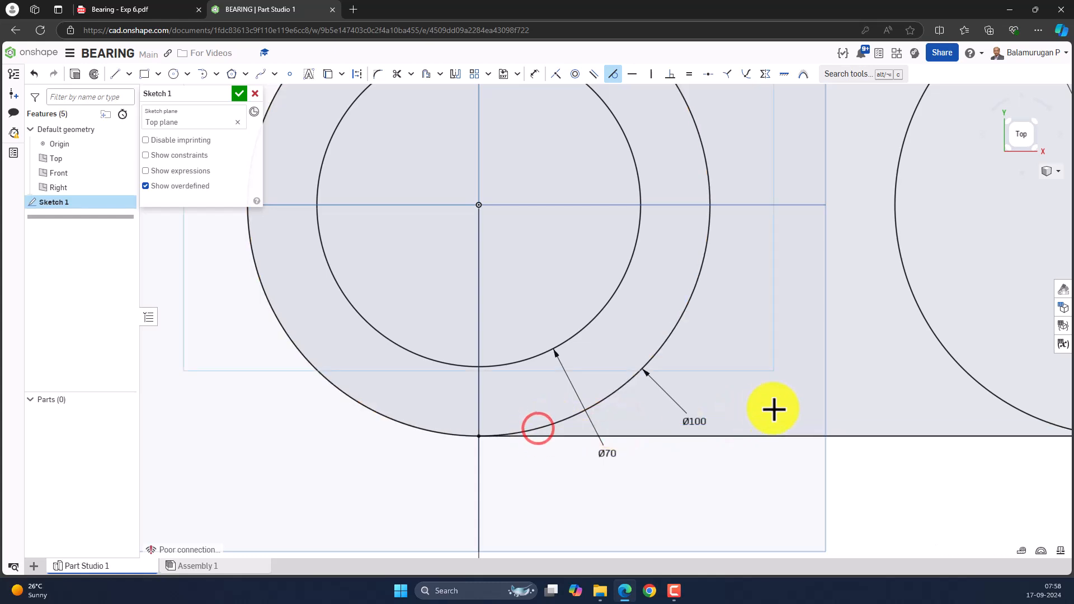
scroll(767, 410, down, 5)
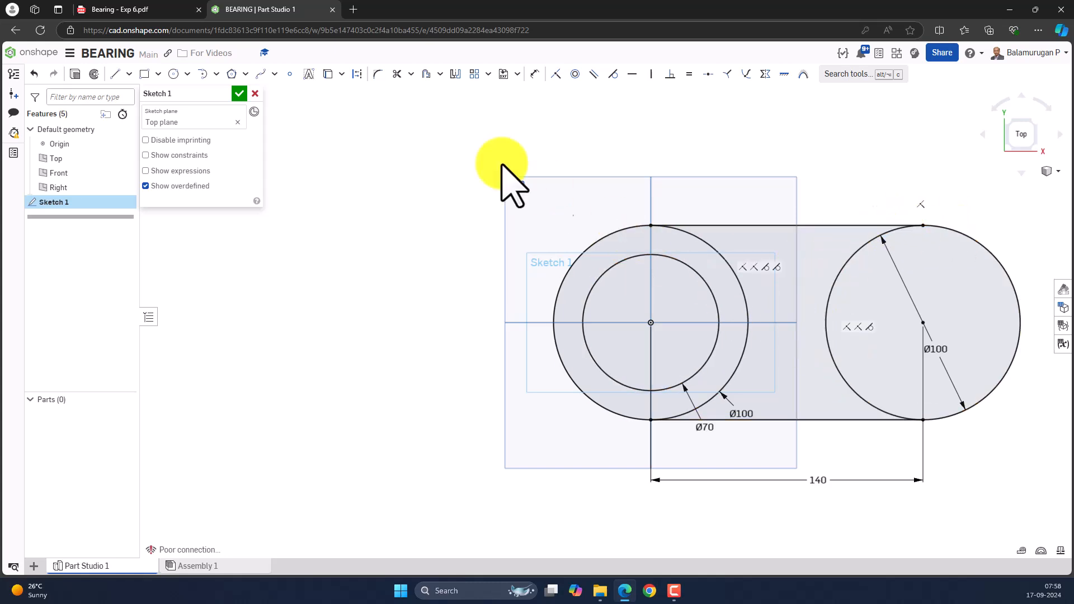
- Trim away the inner half of the right 100 mm circle between the two tangent lines
click(397, 75)
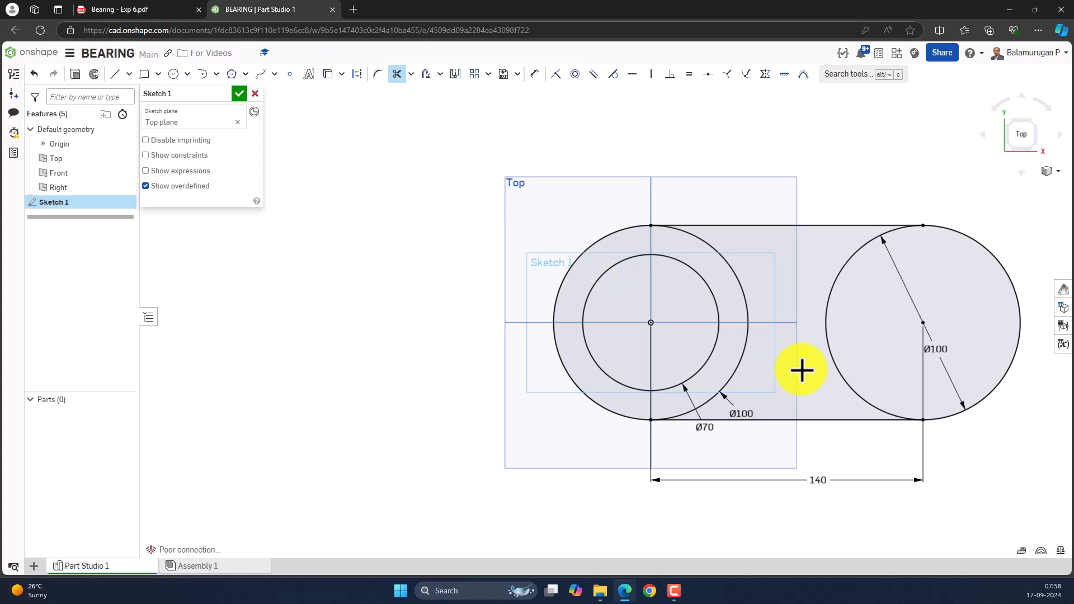
click(829, 347)
scroll(839, 359, down, 3)
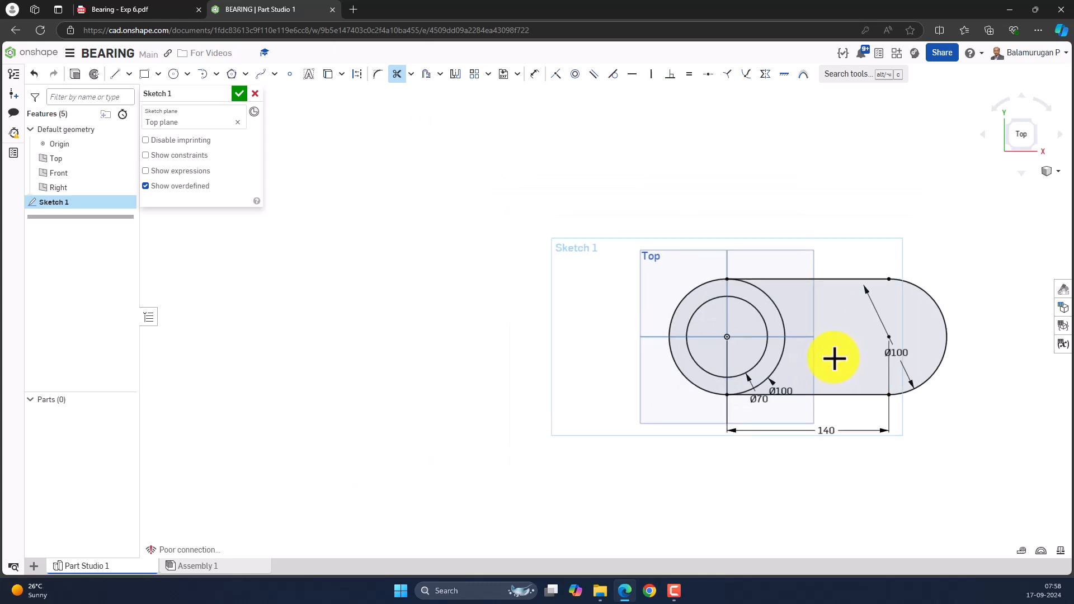
- Sketch a horizontal construction line about 74 mm long from the right arc's centre toward the concentric circles
click(144, 9)
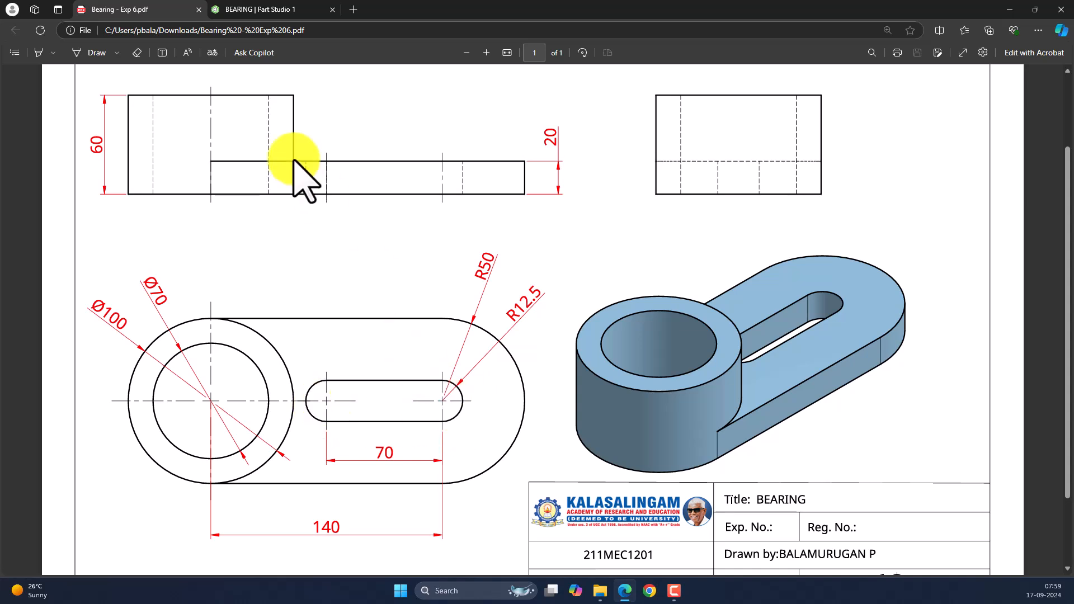
click(267, 9)
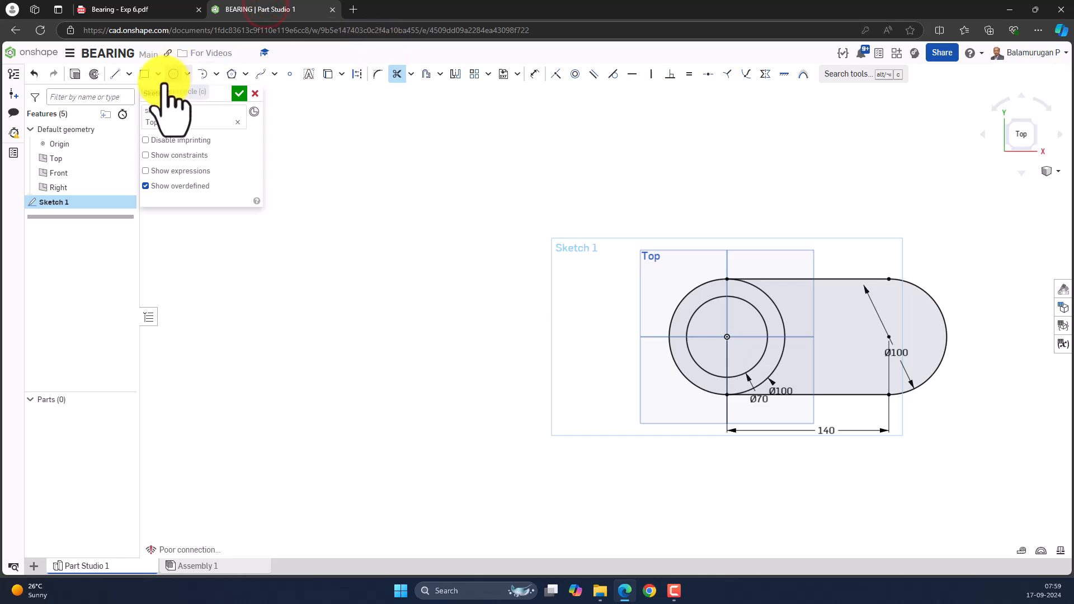
click(356, 74)
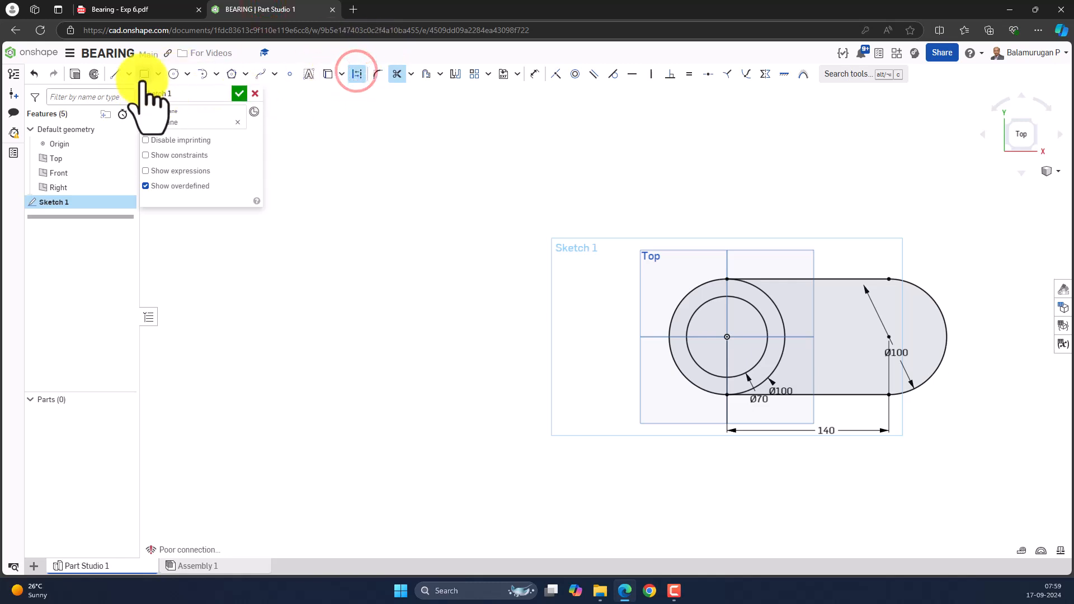
click(115, 74)
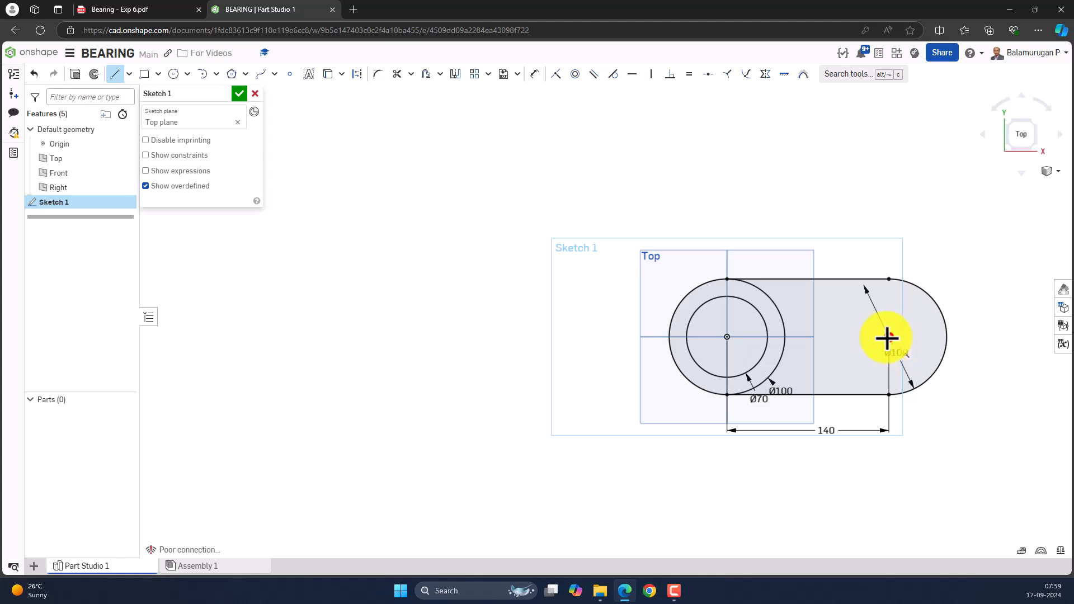
click(803, 337)
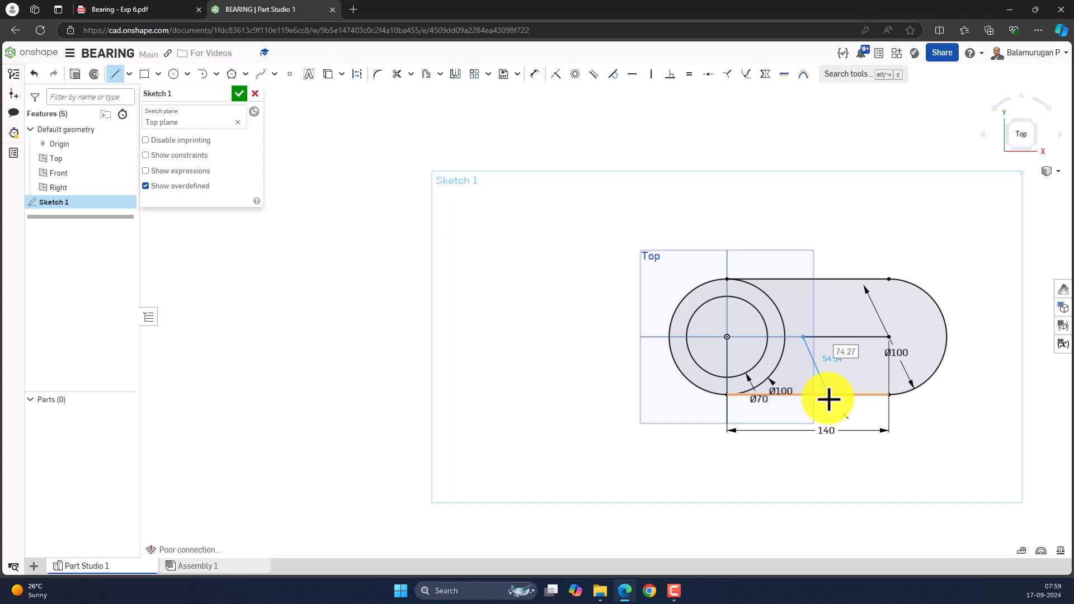
key(Escape)
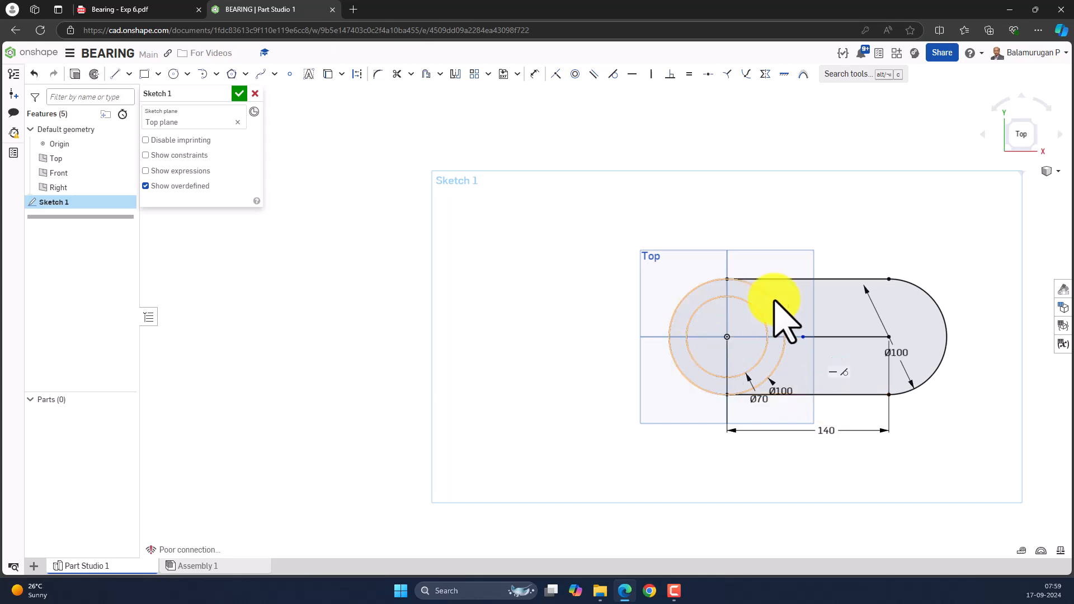
click(840, 337)
click(354, 74)
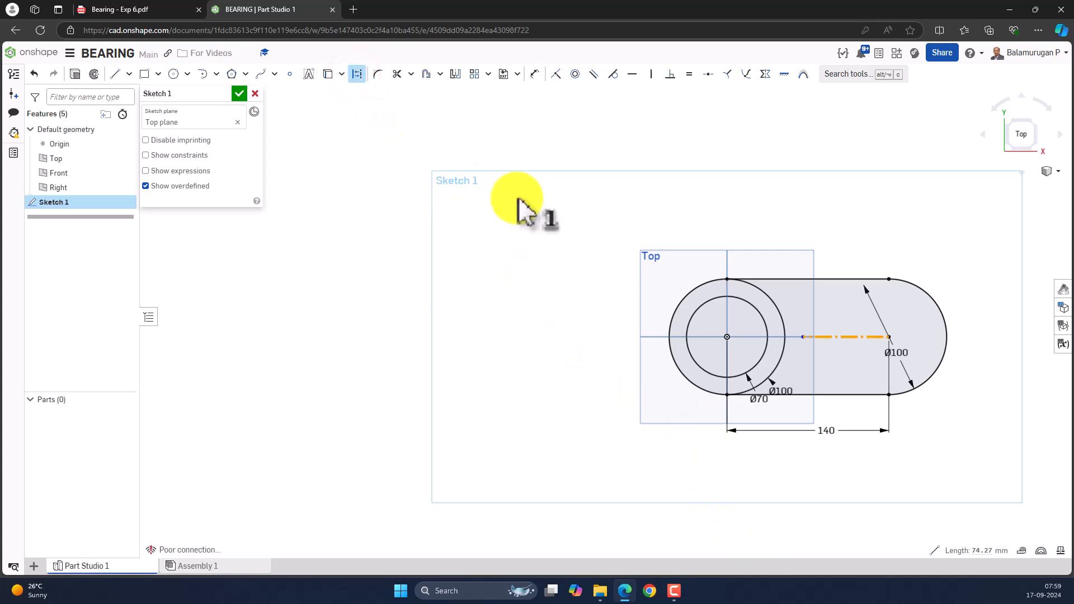
- Dimension the horizontal construction line to 70 mm, as given for the slot in the bearing drawing
click(143, 9)
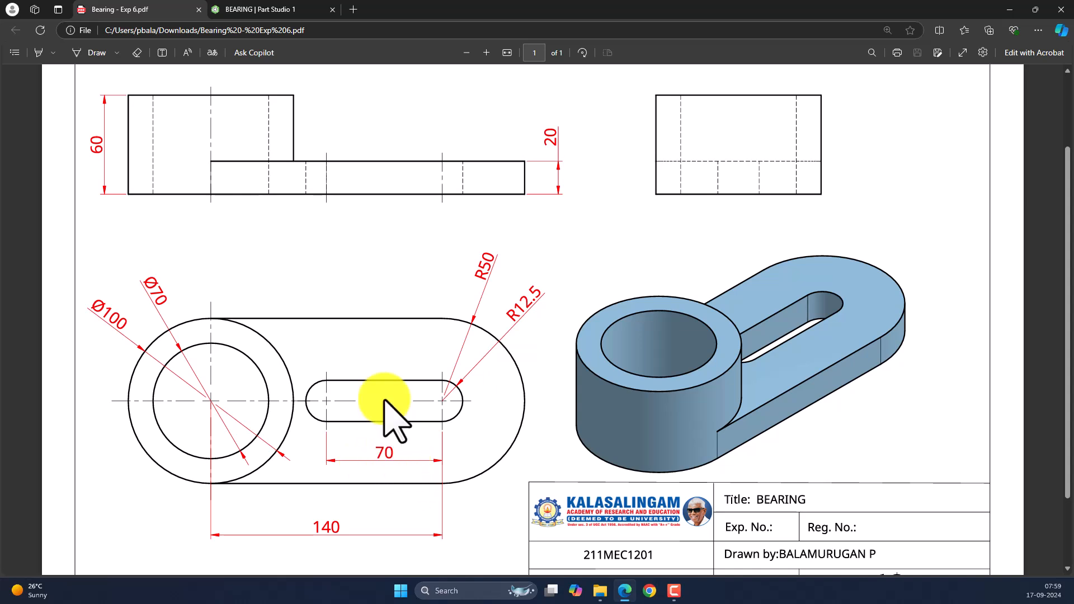
click(263, 9)
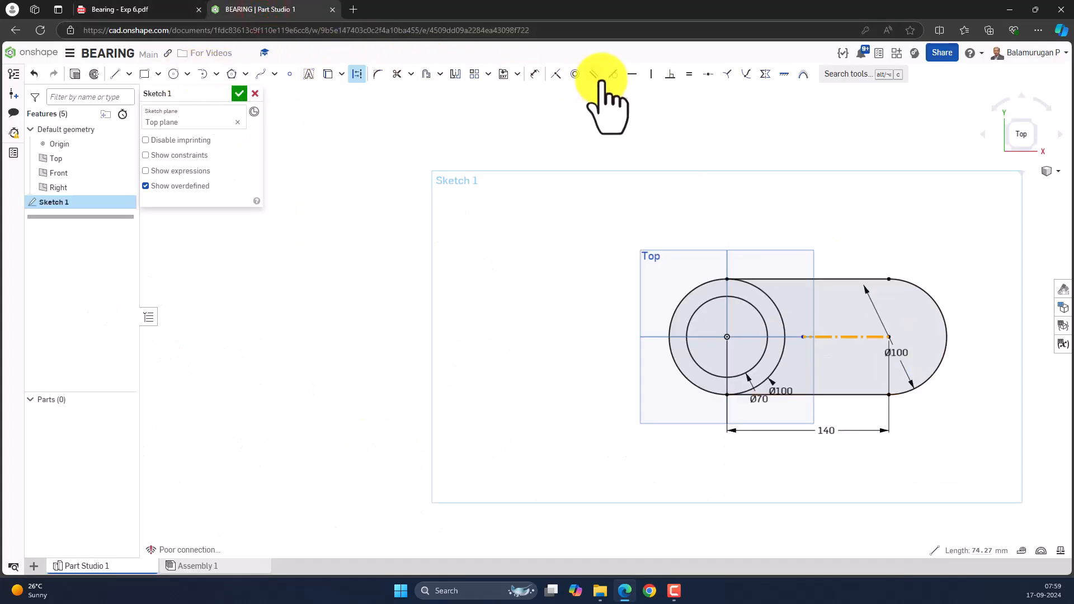
click(530, 73)
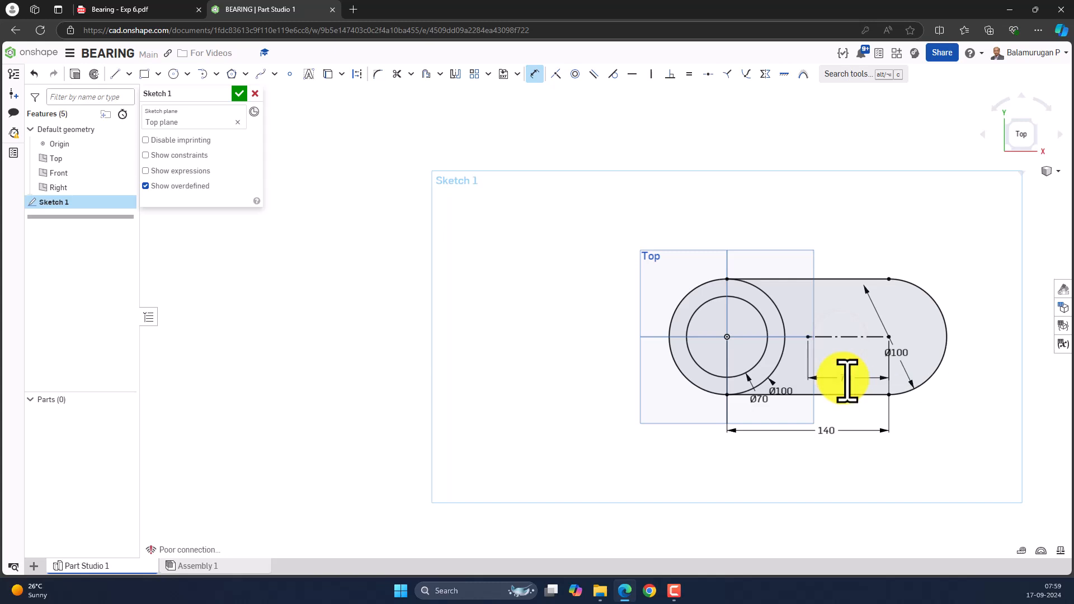
scroll(893, 321, up, 5)
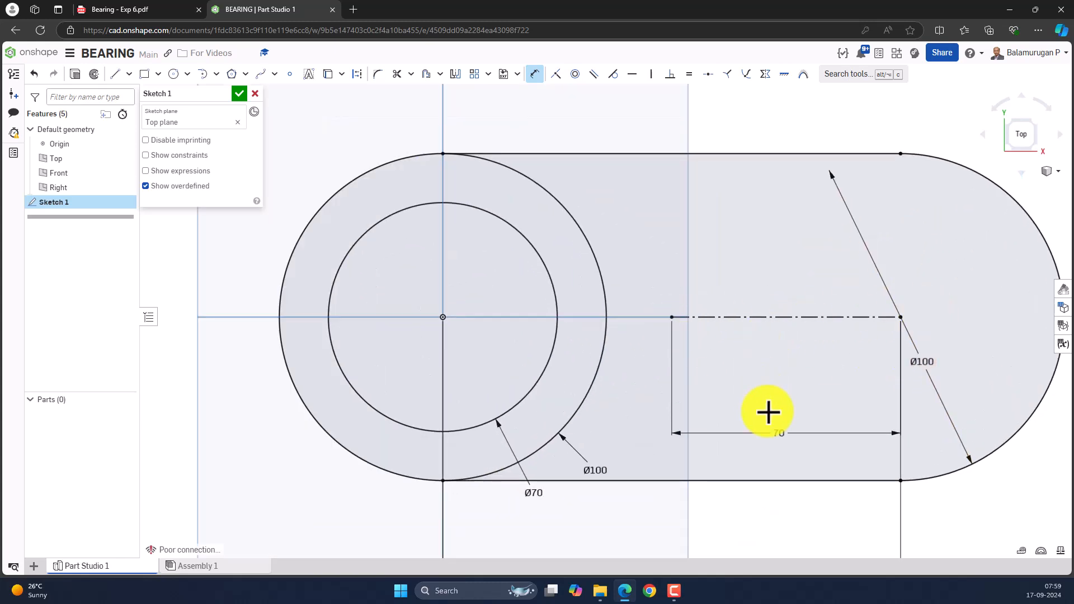
- Check the slot in the bearing drawing and create a slot around the 70 mm horizontal construction line
click(151, 10)
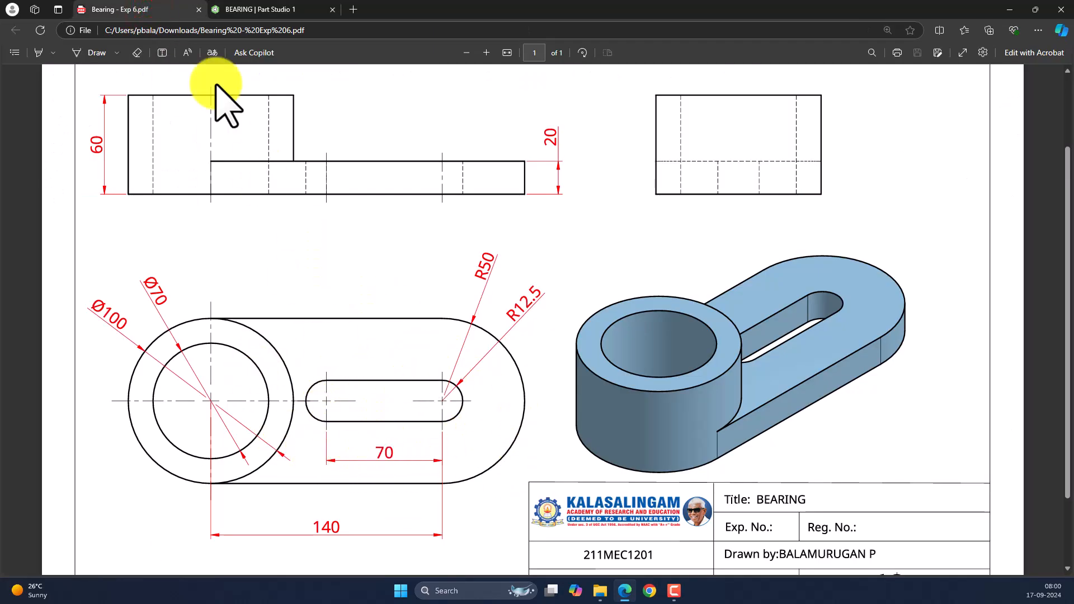
click(259, 10)
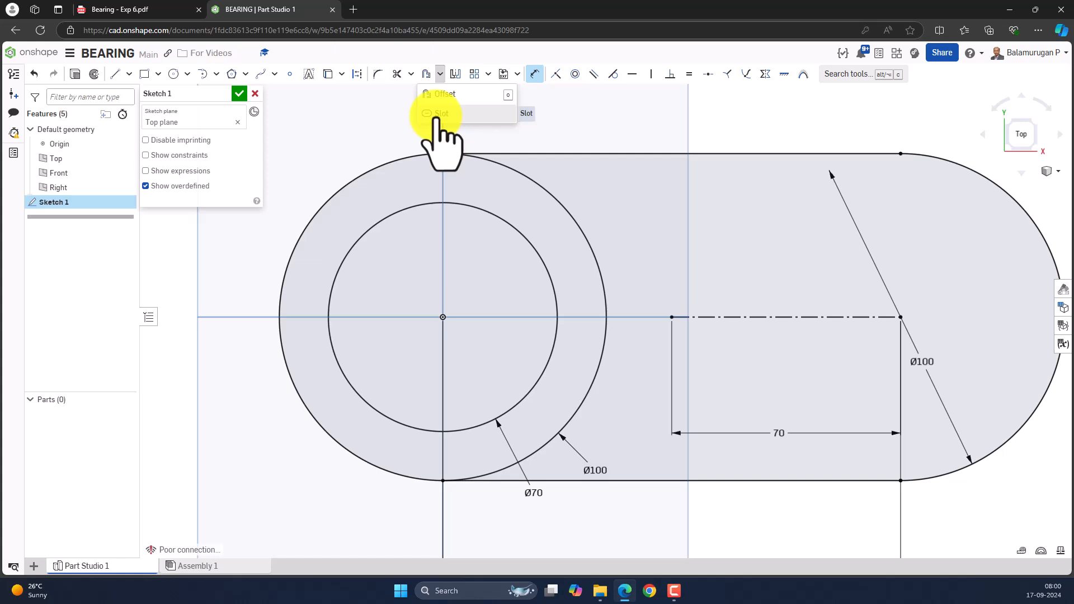
click(435, 115)
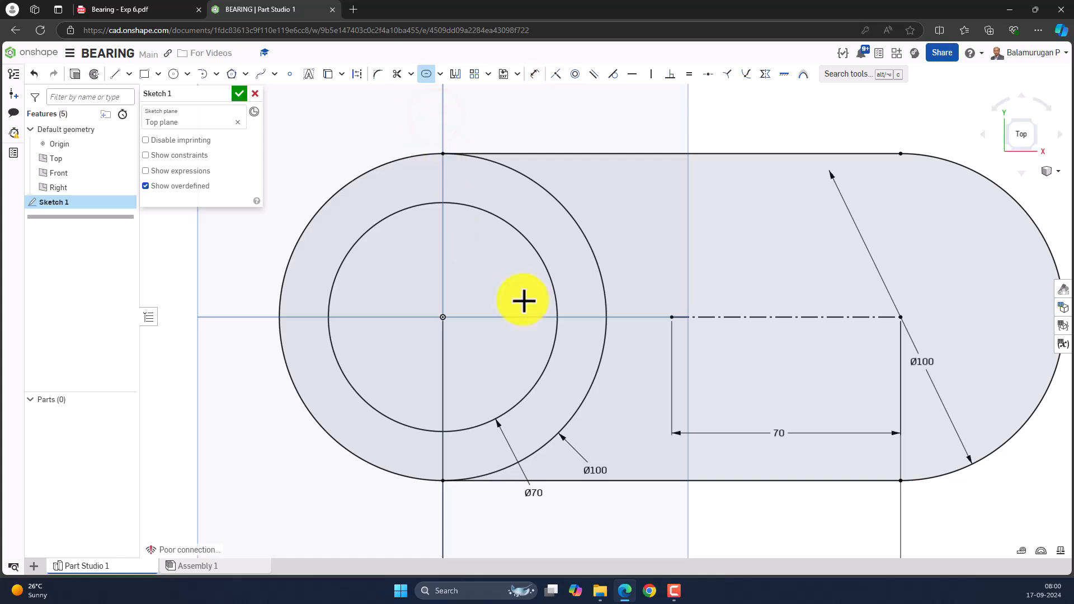
click(739, 318)
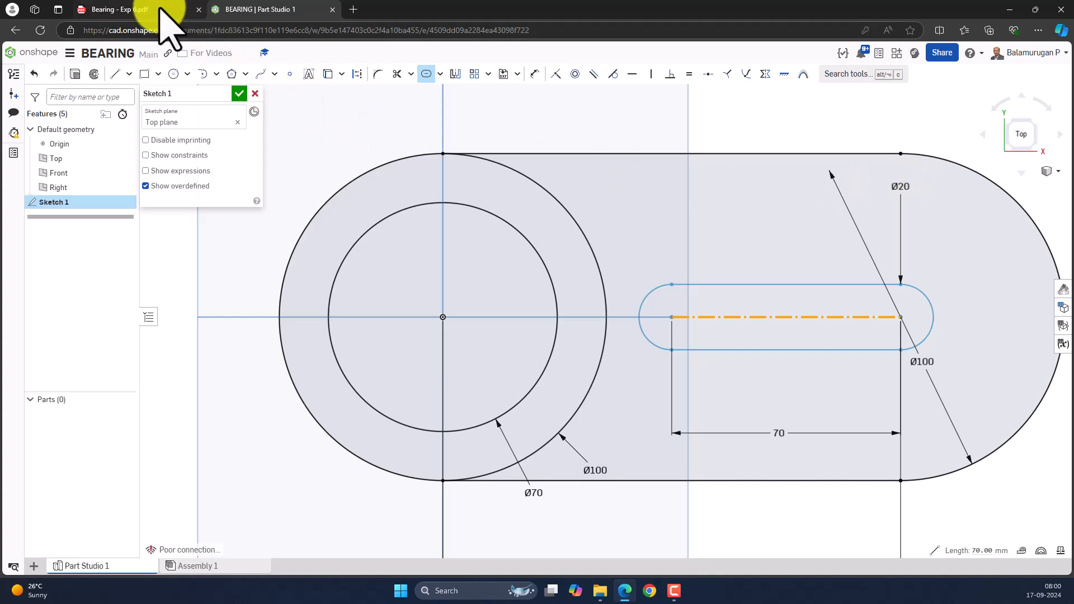
- Set the slot's diameter dimension to 25 mm per the drawing's R12.5, placed beside its right end, and finish the sketch
click(123, 10)
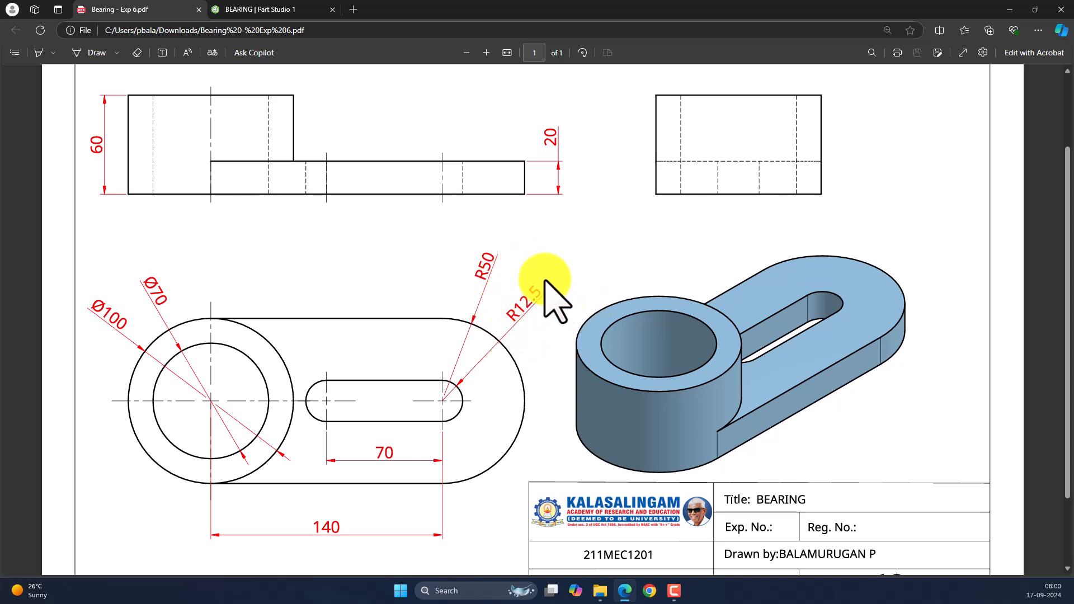
click(273, 9)
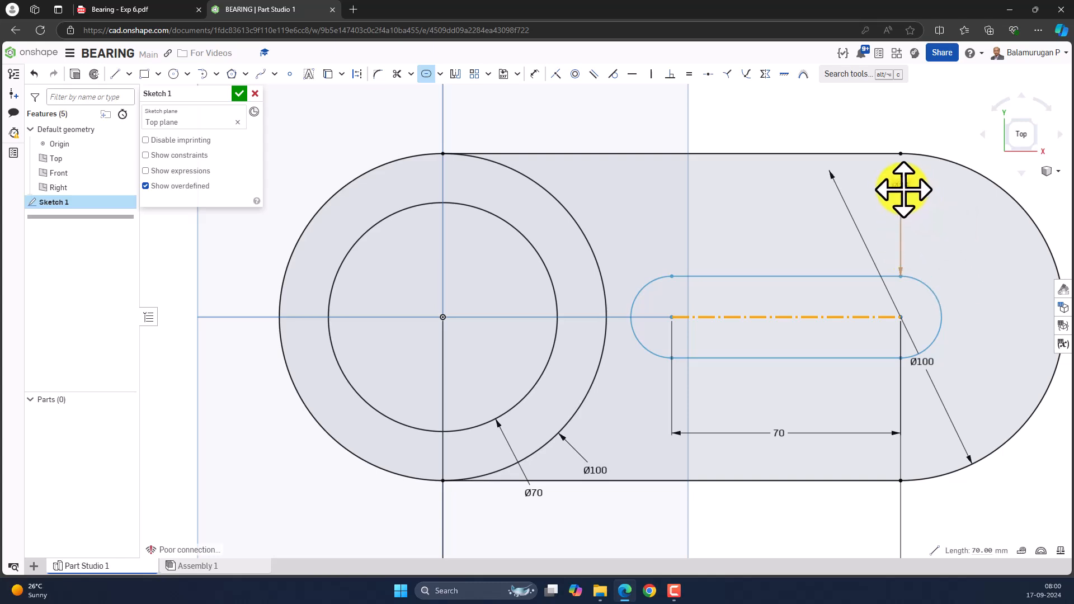
drag(903, 190, 951, 213)
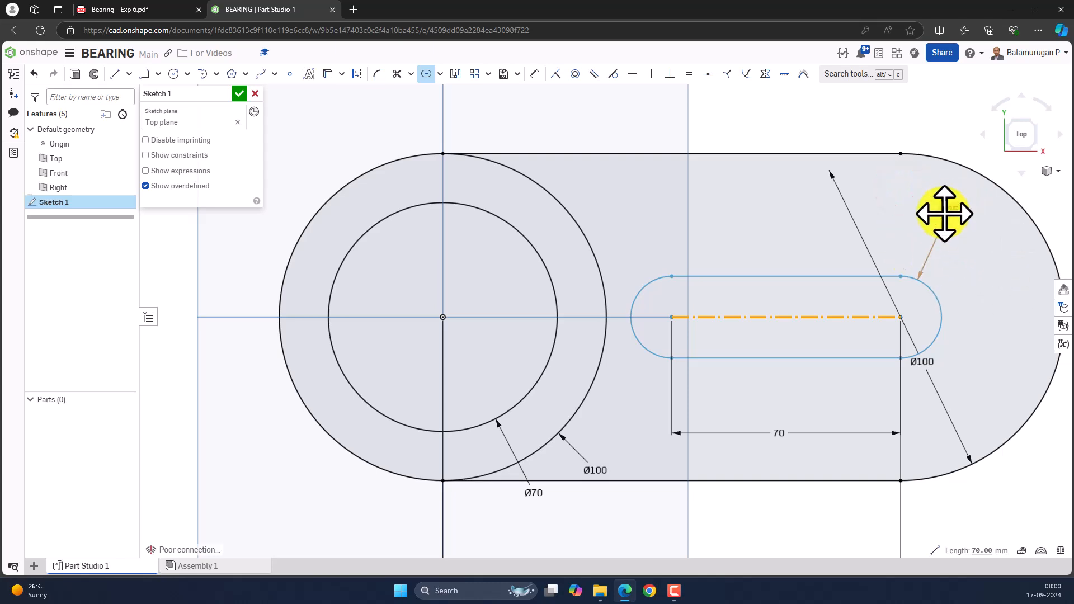
click(946, 278)
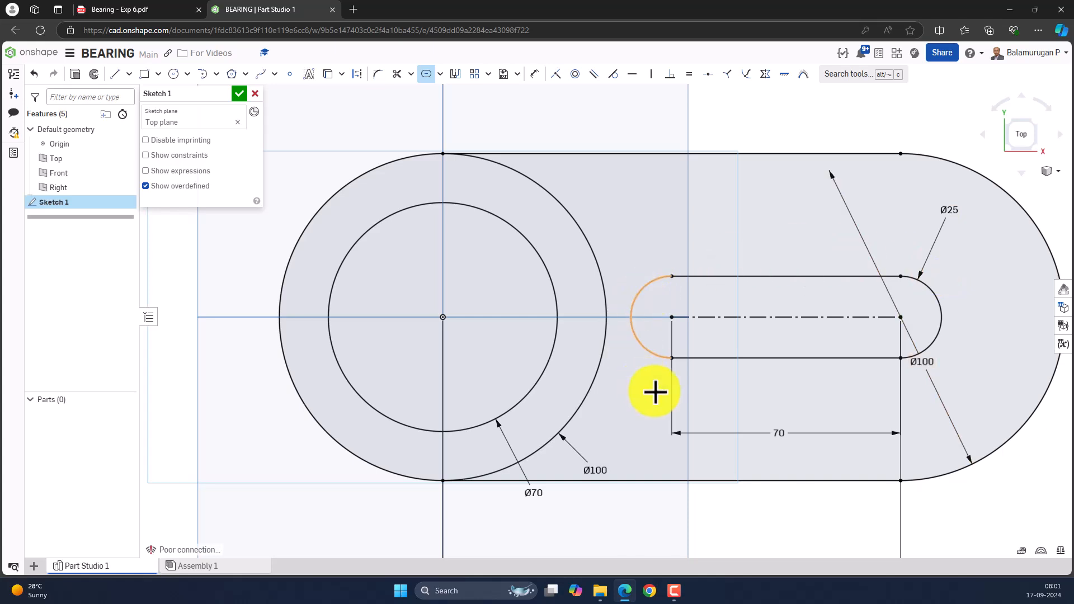
scroll(879, 379, down, 3)
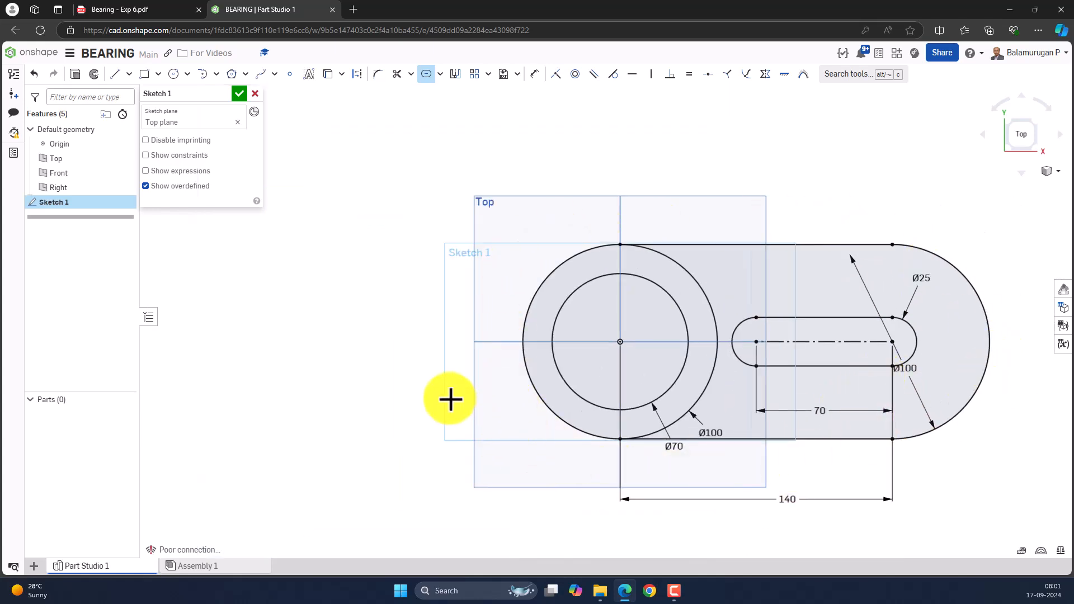
click(240, 94)
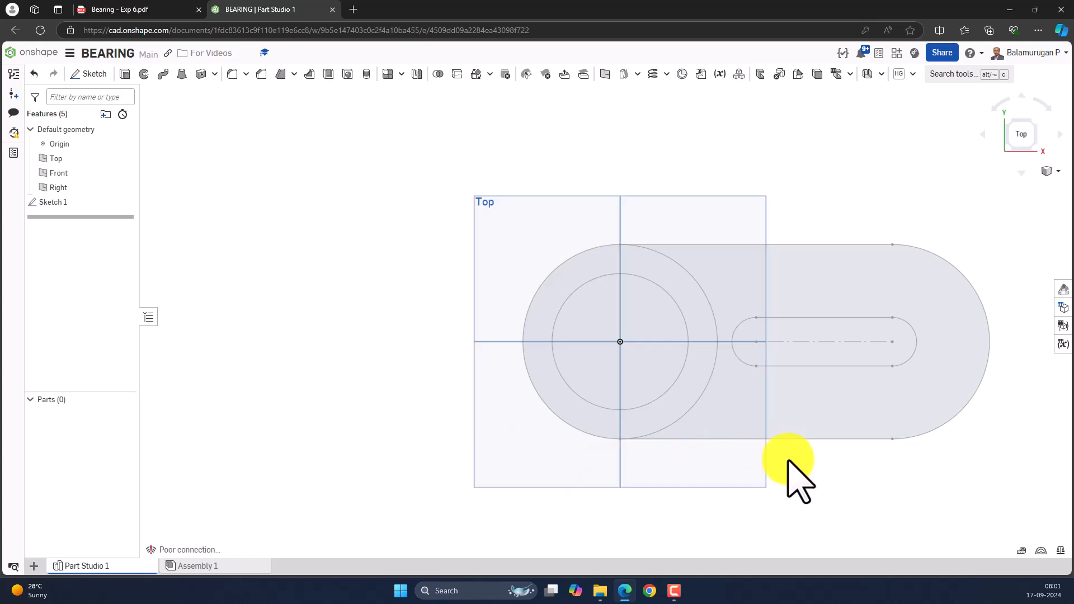
- Extrude the ring between the 70 mm and 100 mm circles 60 mm as a new solid, following the drawing's height
mouse_move(766, 486)
middle_down()
mouse_move(688, 491)
mouse_move(606, 460)
middle_up()
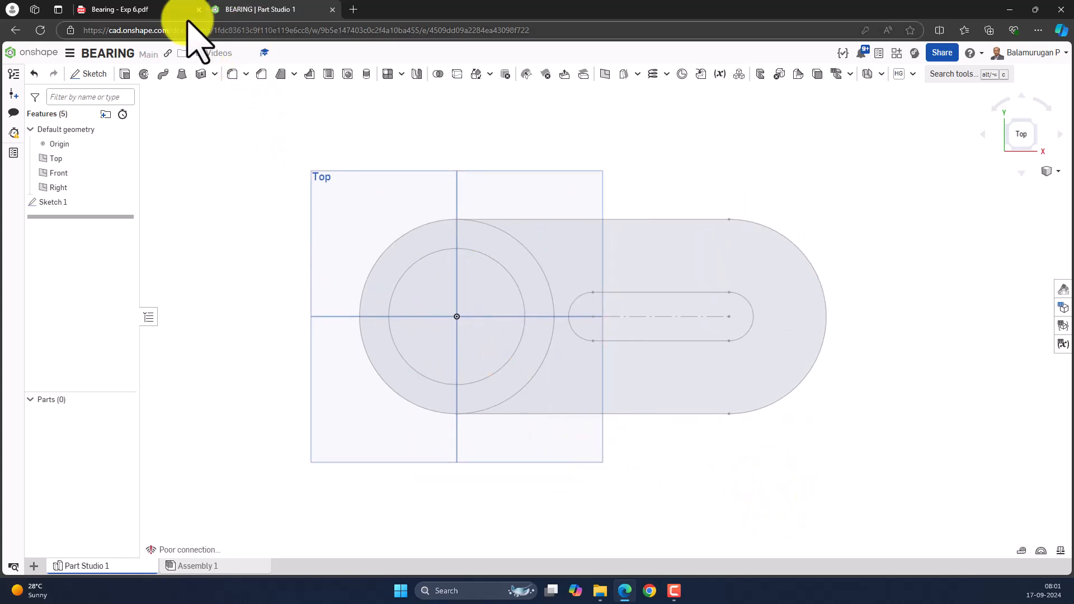
click(144, 10)
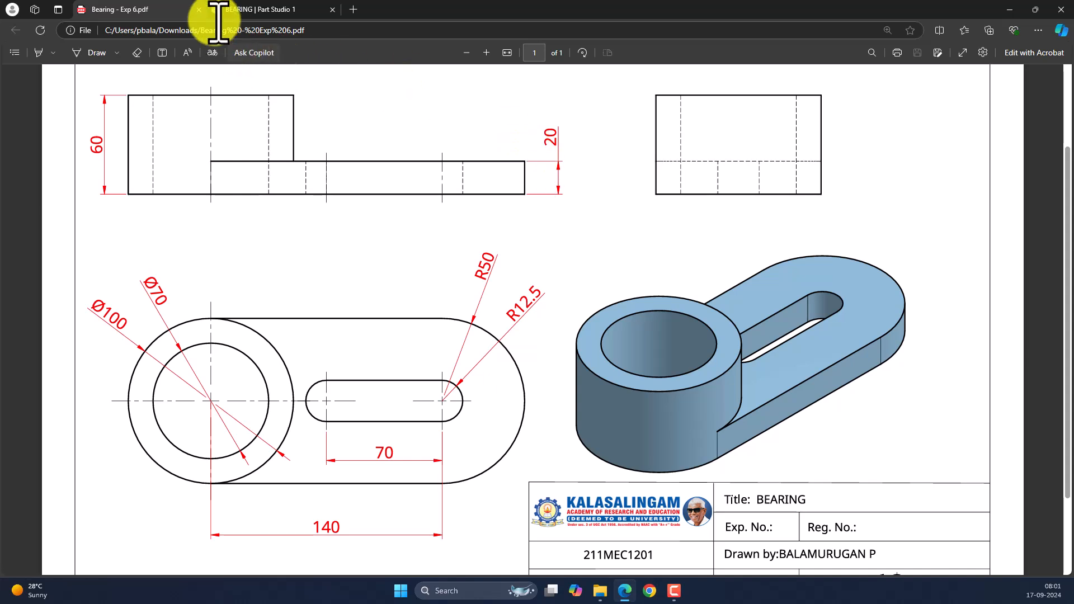
click(261, 7)
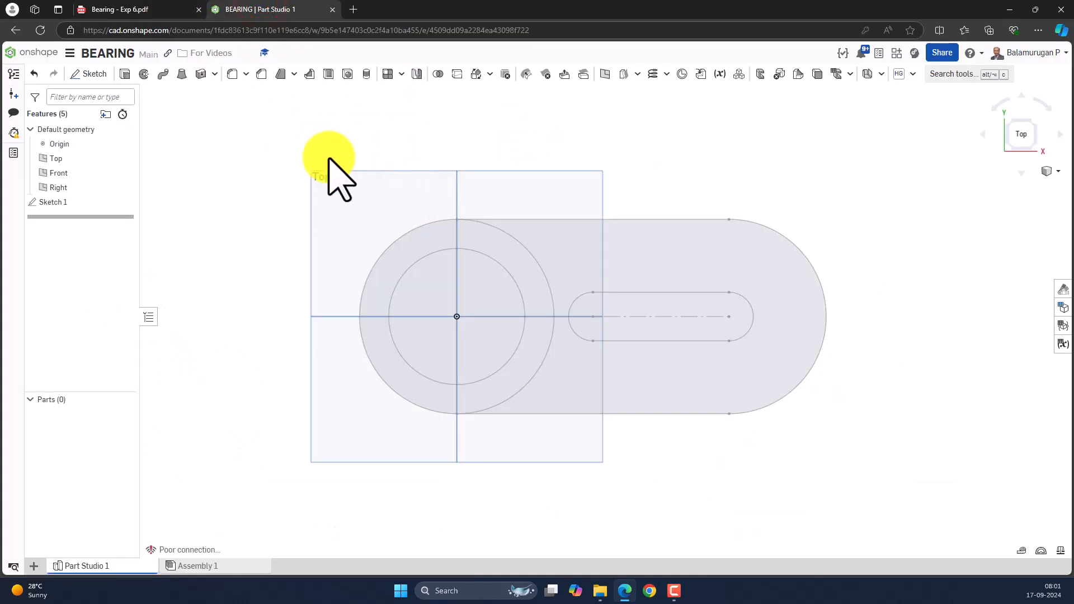
click(123, 74)
right_drag(209, 452, 214, 412)
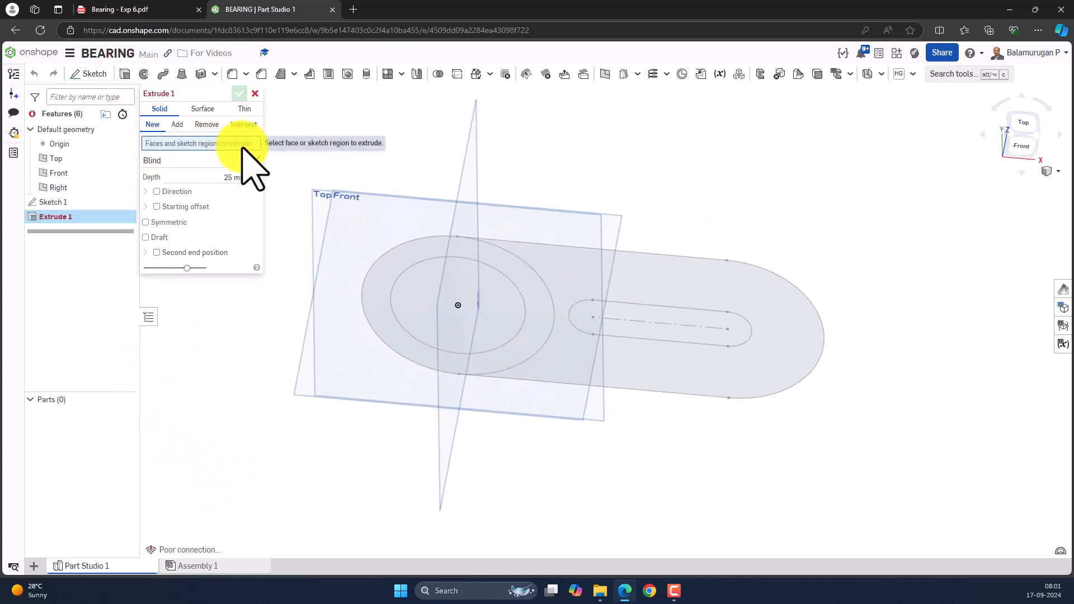
click(379, 313)
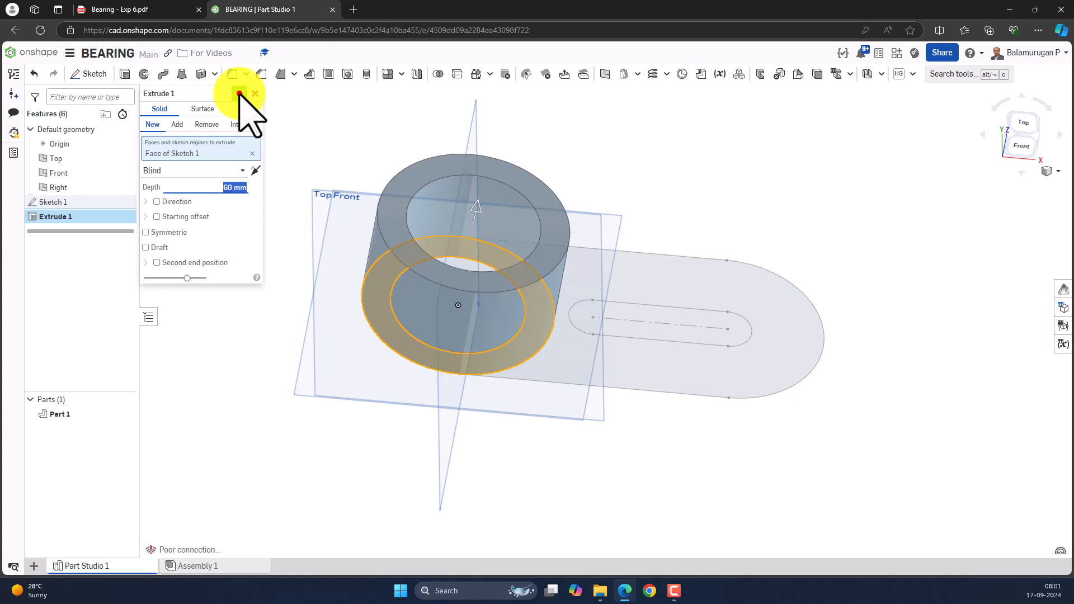
click(240, 93)
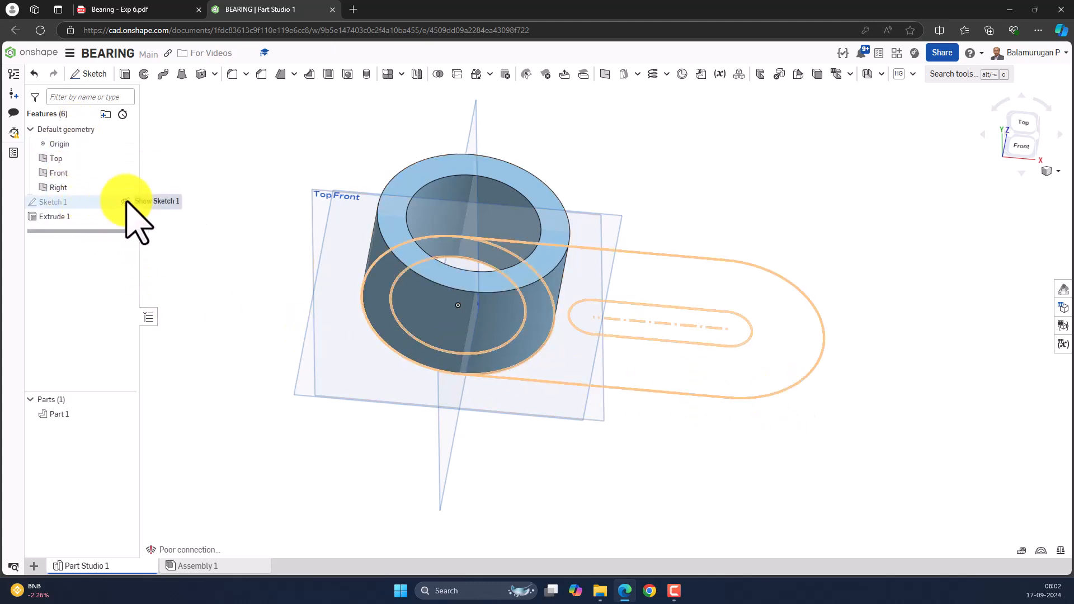
- Show Sketch 1 again and extrude the arm region around the slot 20 mm, adding it to the ring part
click(125, 202)
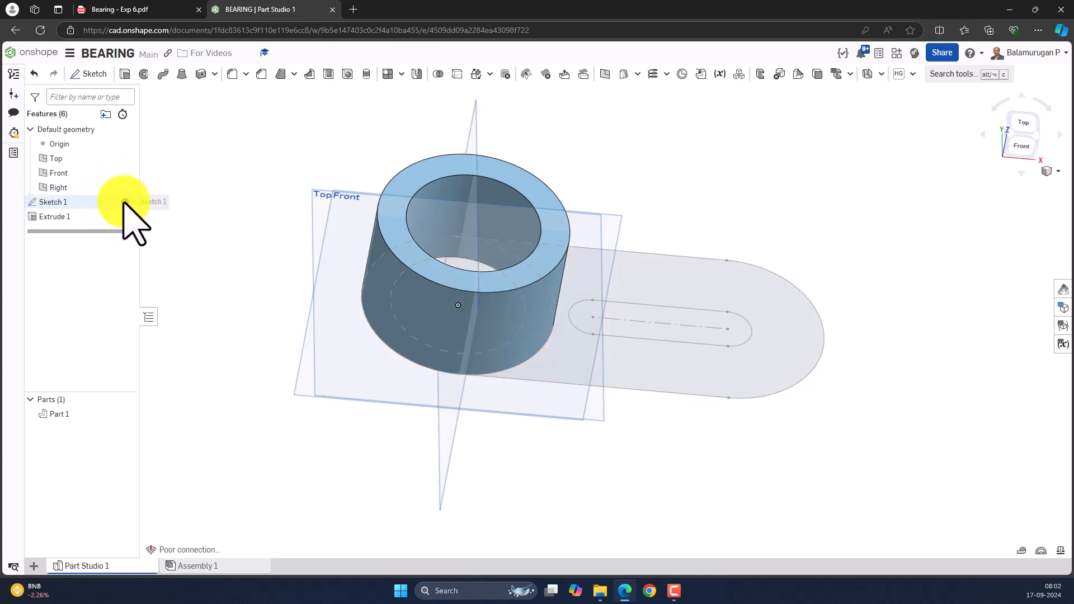
right_drag(779, 392, 831, 409)
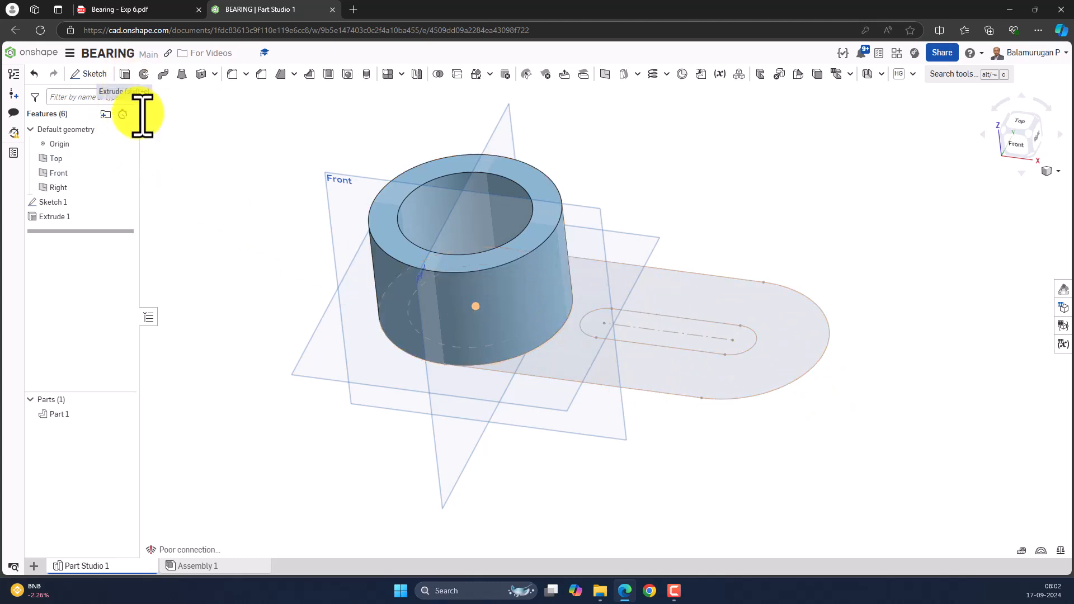
click(125, 71)
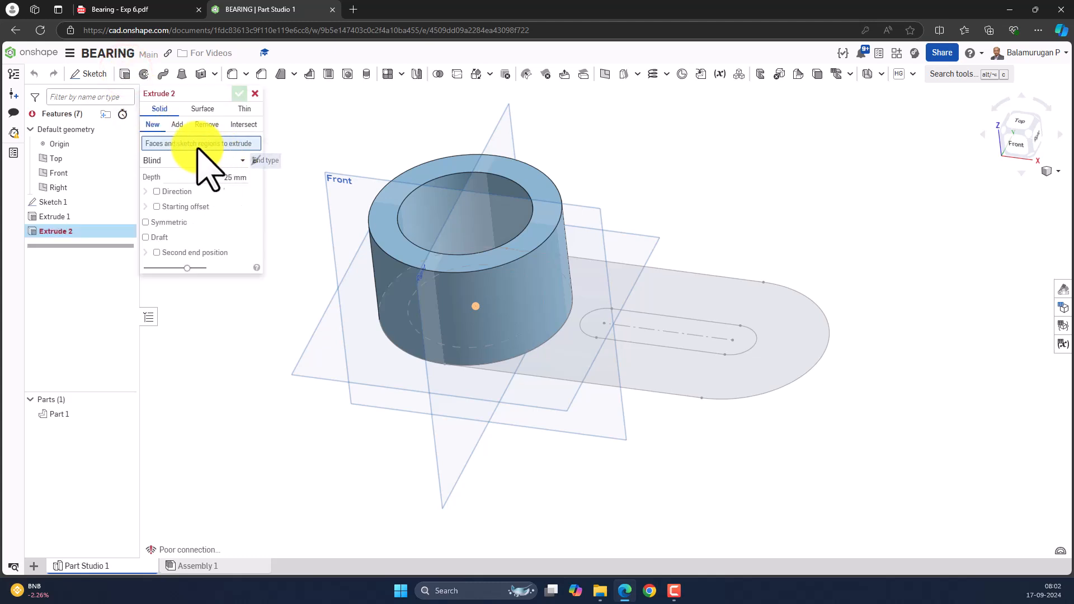
click(591, 353)
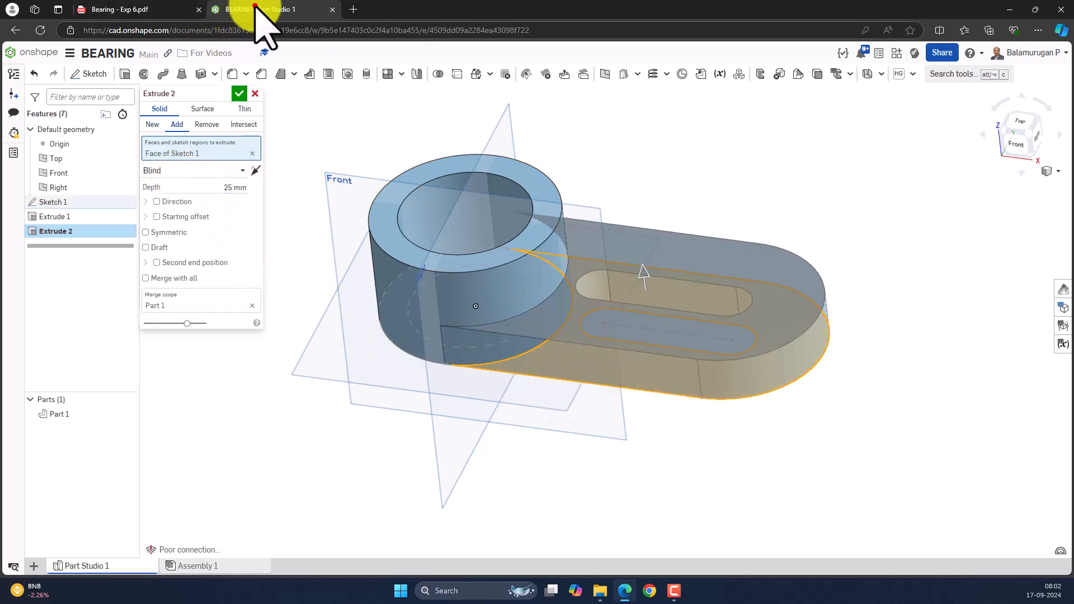
click(112, 10)
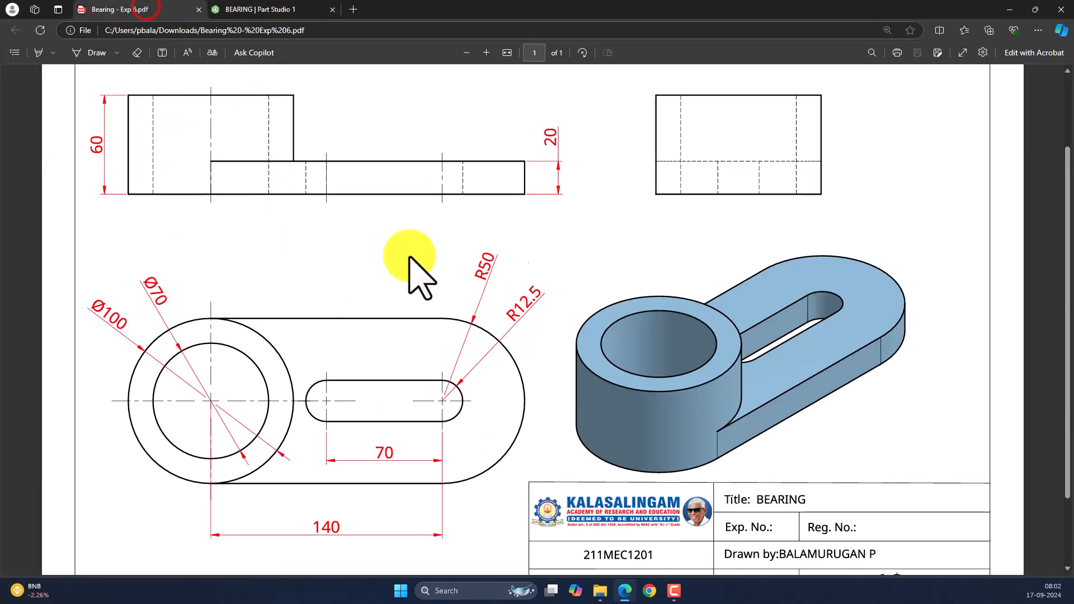
click(262, 8)
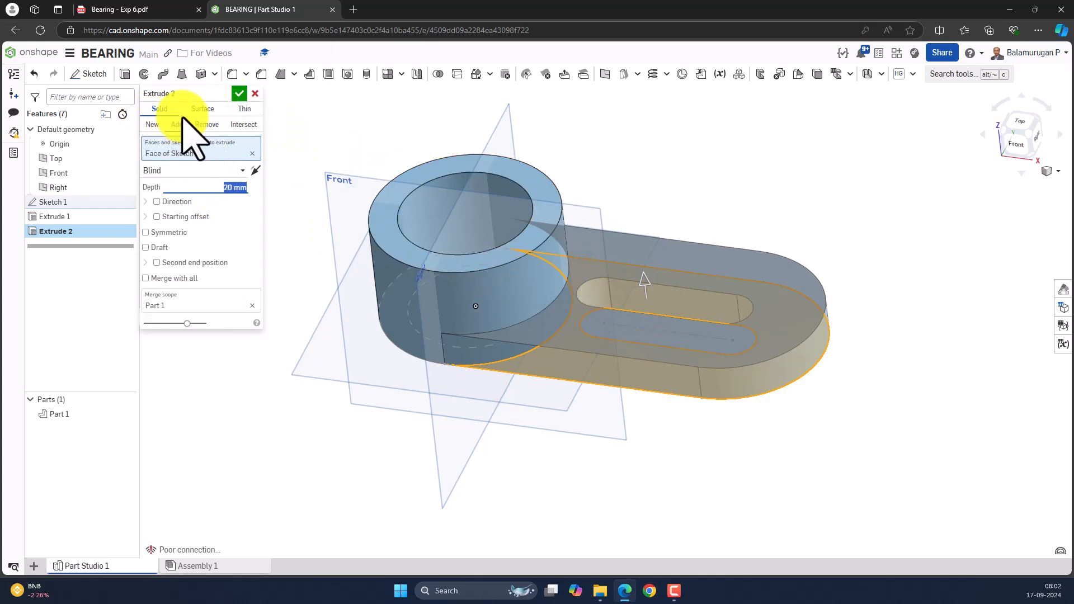
click(154, 124)
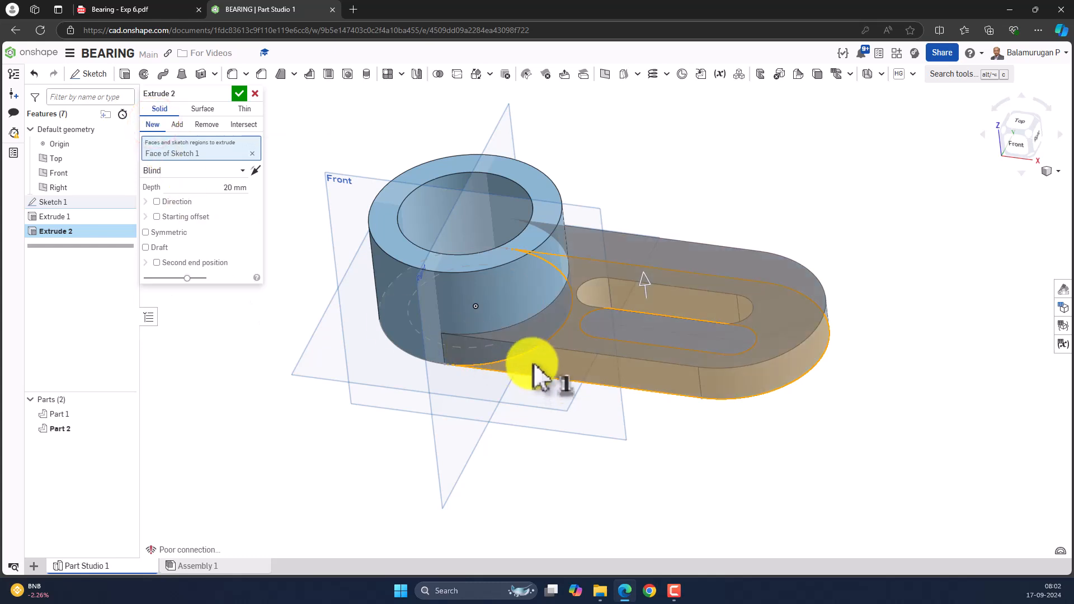
click(177, 124)
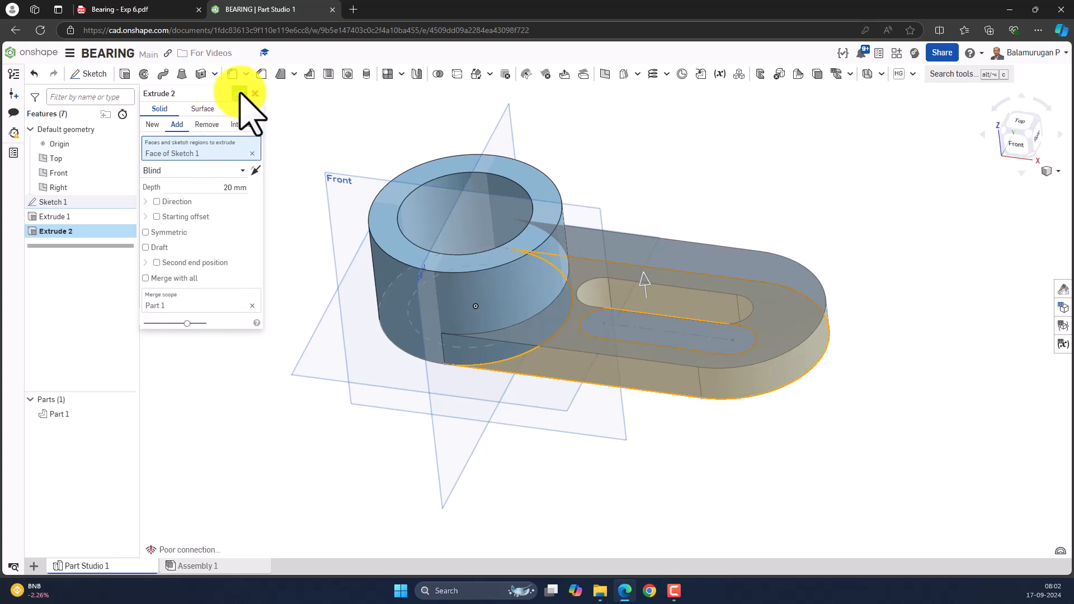
click(241, 94)
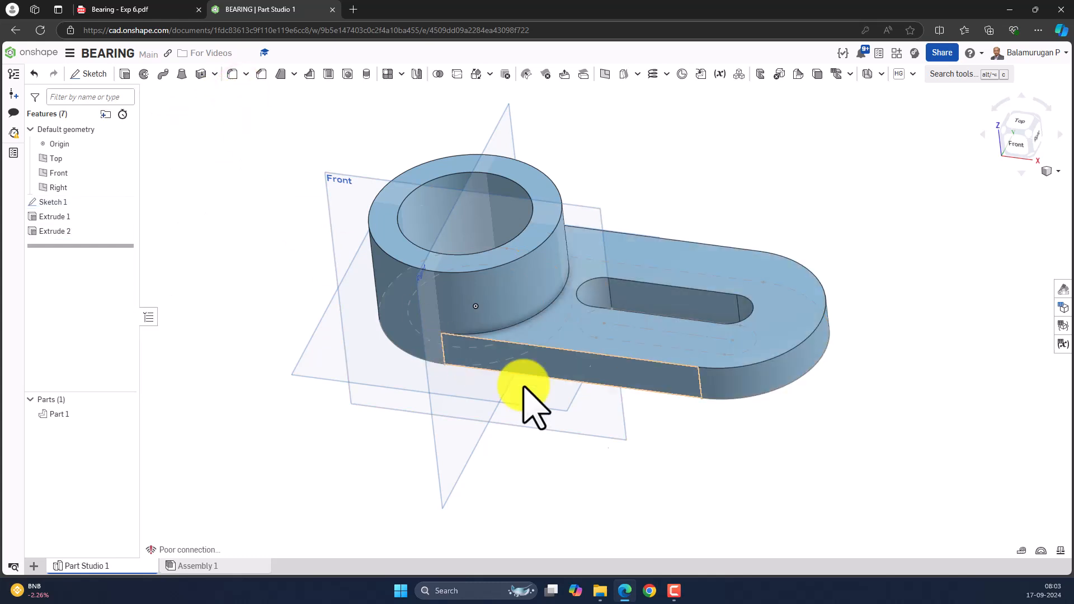
- Hide the Top, Front and Right planes around the finished bearing
mouse_move(614, 431)
right_down()
mouse_move(612, 378)
mouse_move(621, 442)
right_up()
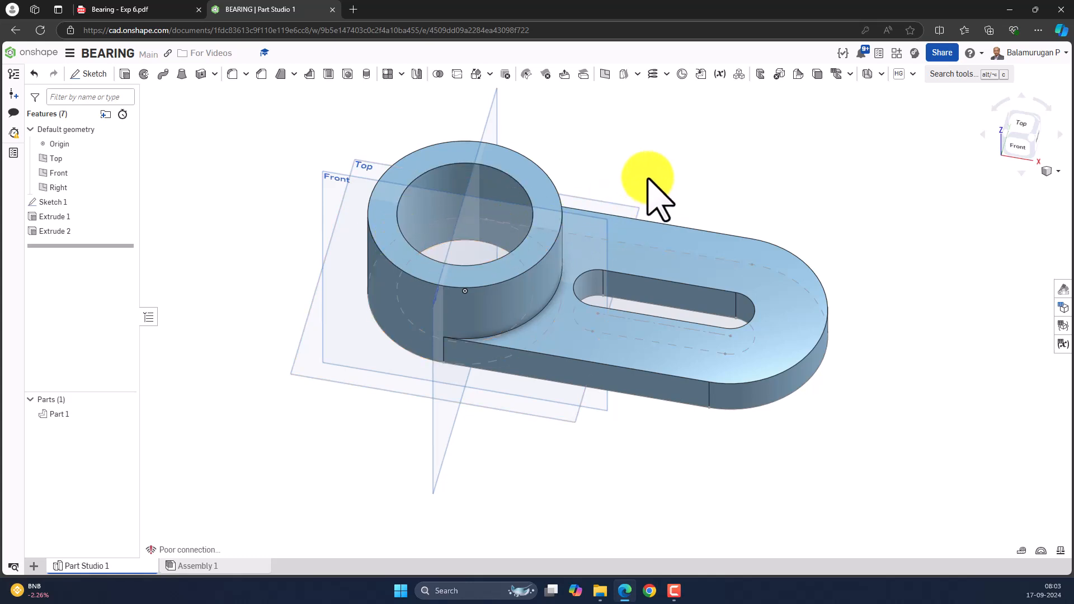
key(p)
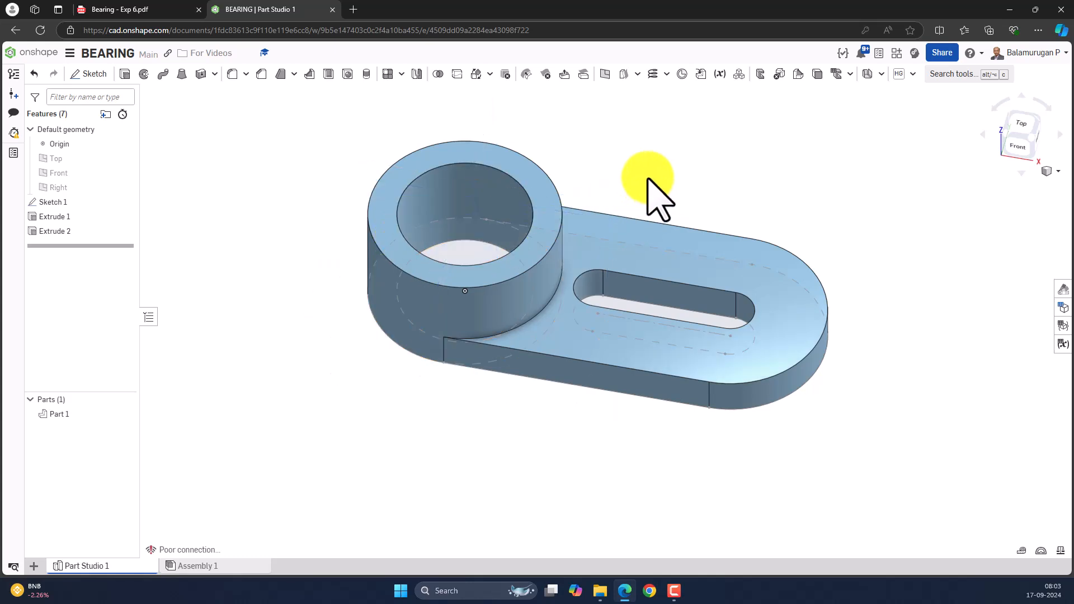